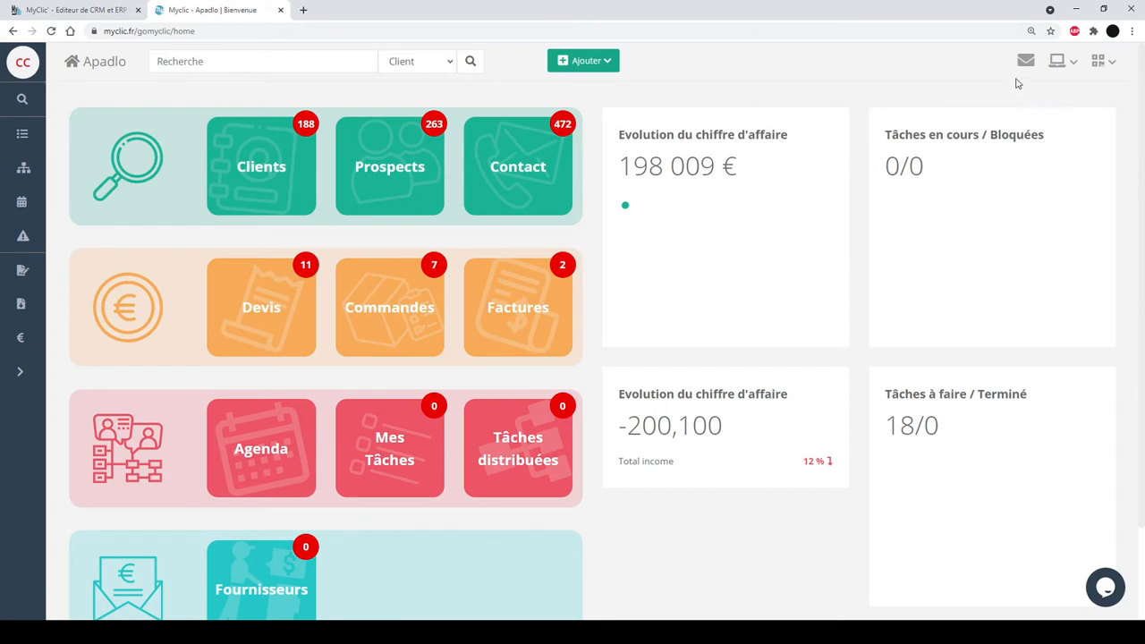
- Open the Mailing template builder from the home page
left_click(1059, 62)
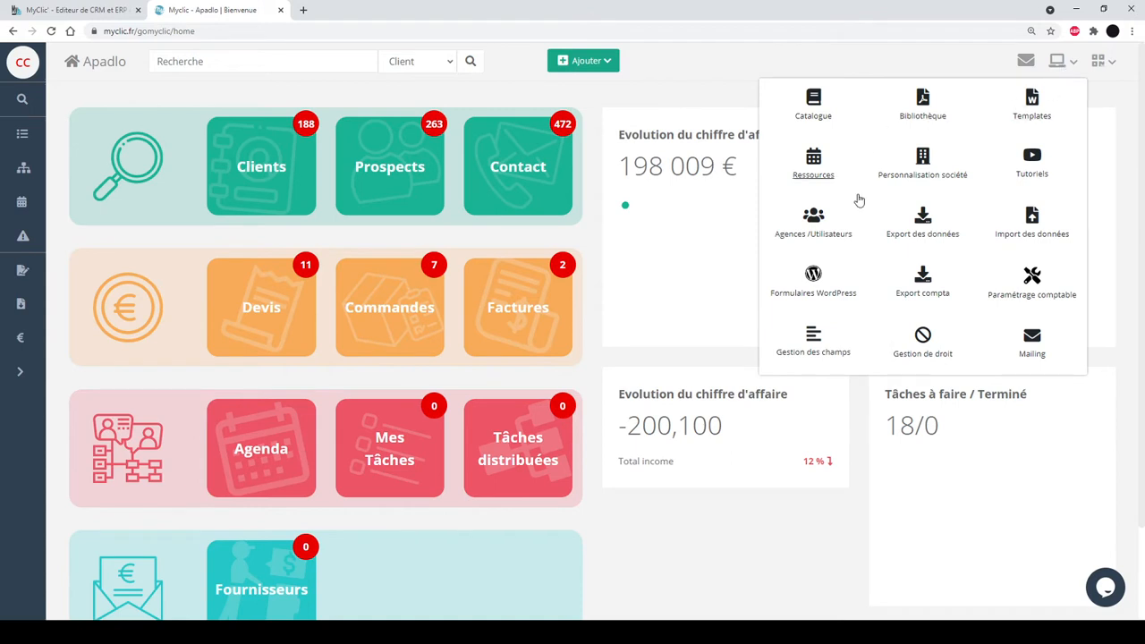
left_click(1031, 345)
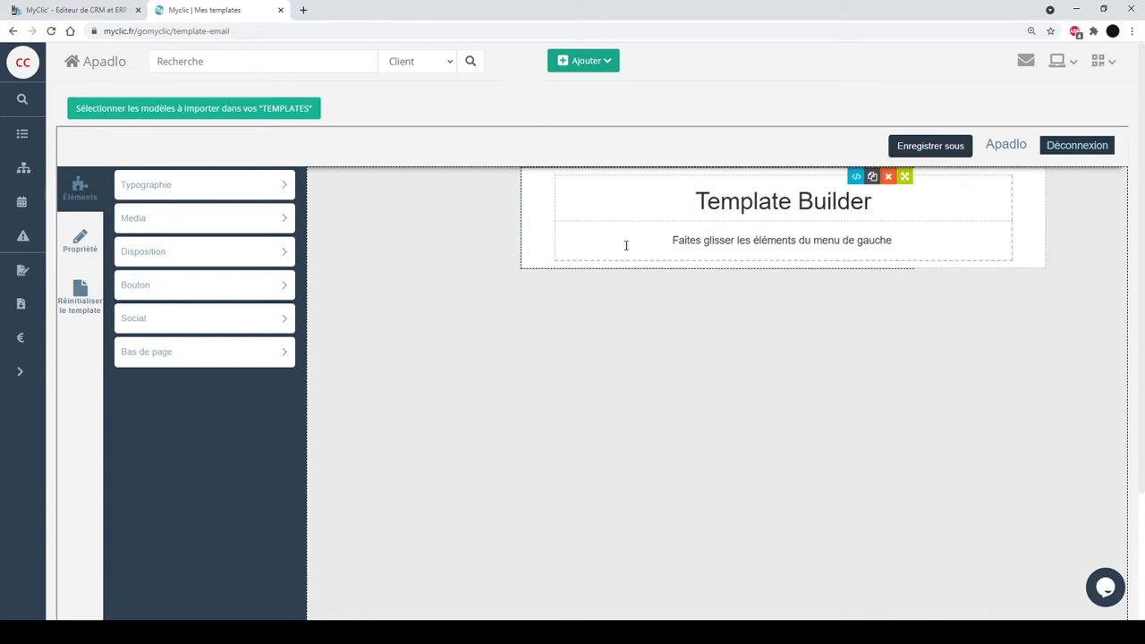
- Examine the building blocks offered under Typographie, Media, Disposition, Bouton, Social and Bas de page
left_click(210, 188)
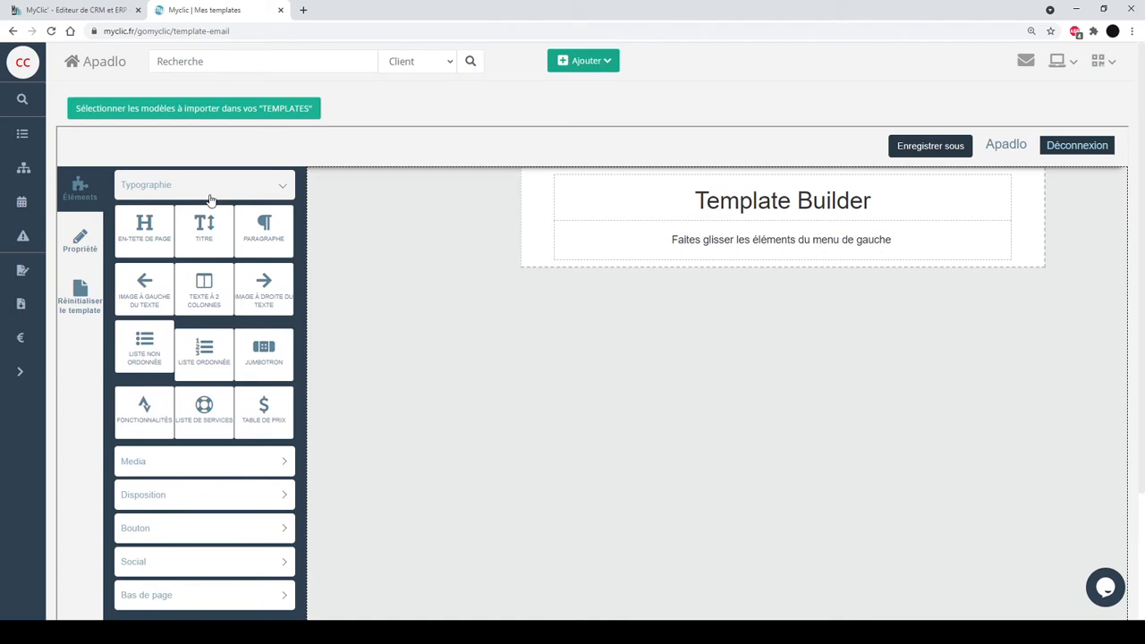
left_click(242, 459)
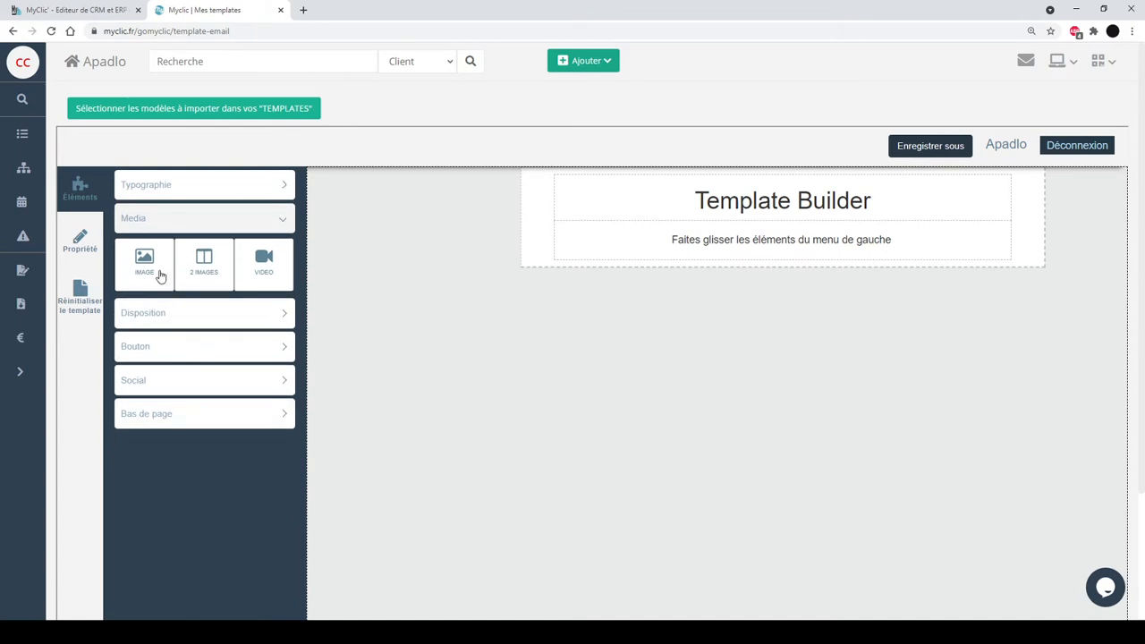
left_click(147, 312)
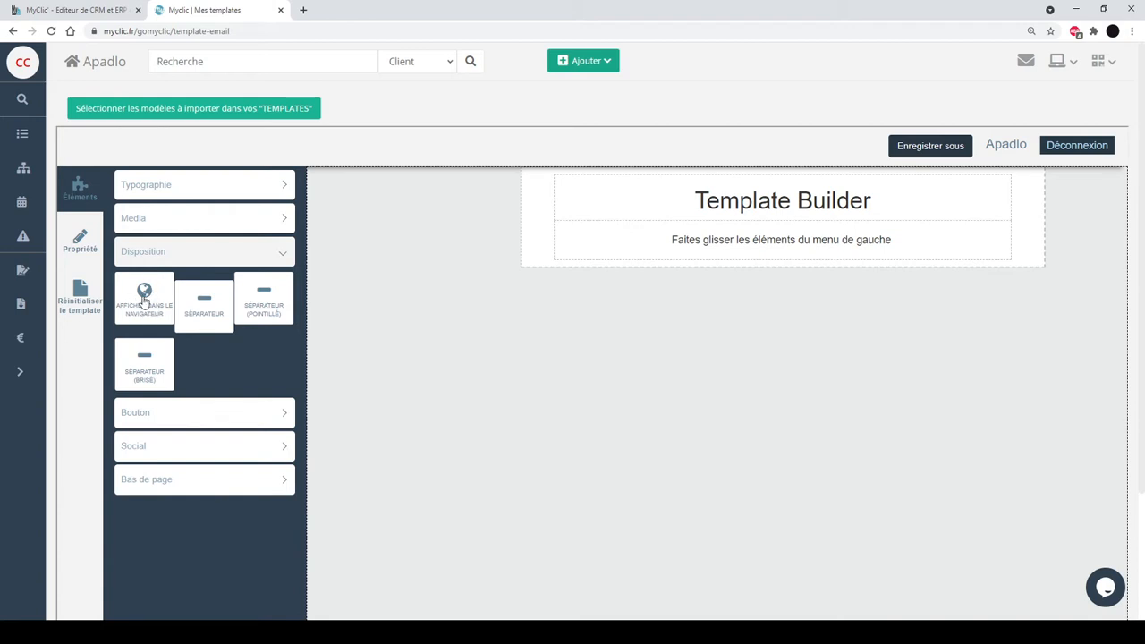
left_click(229, 416)
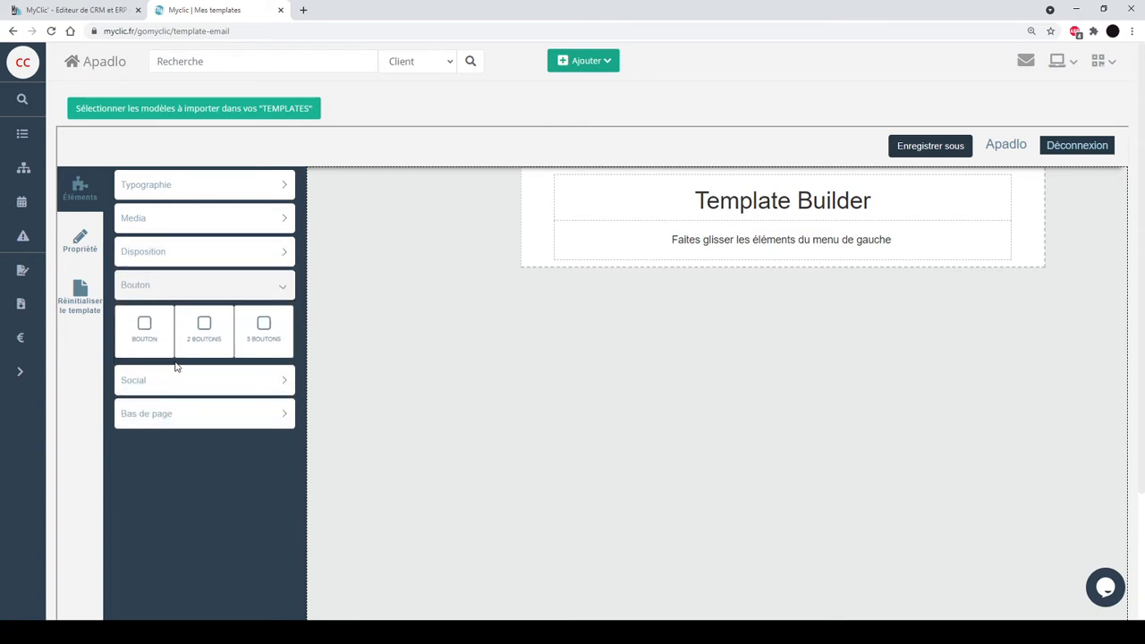
left_click(176, 380)
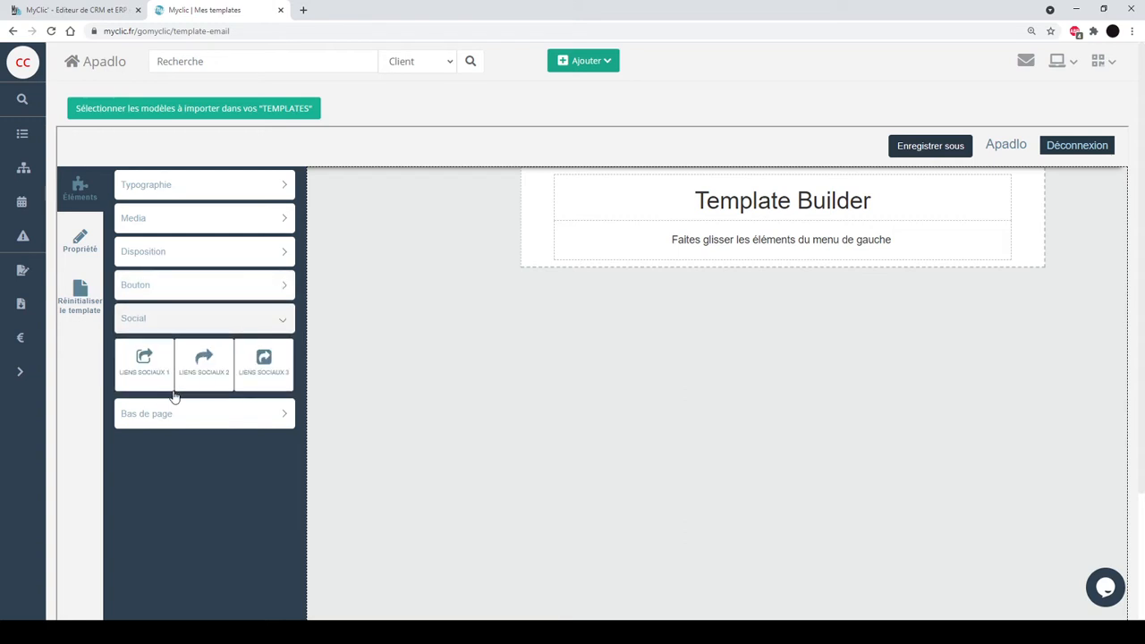
left_click(175, 411)
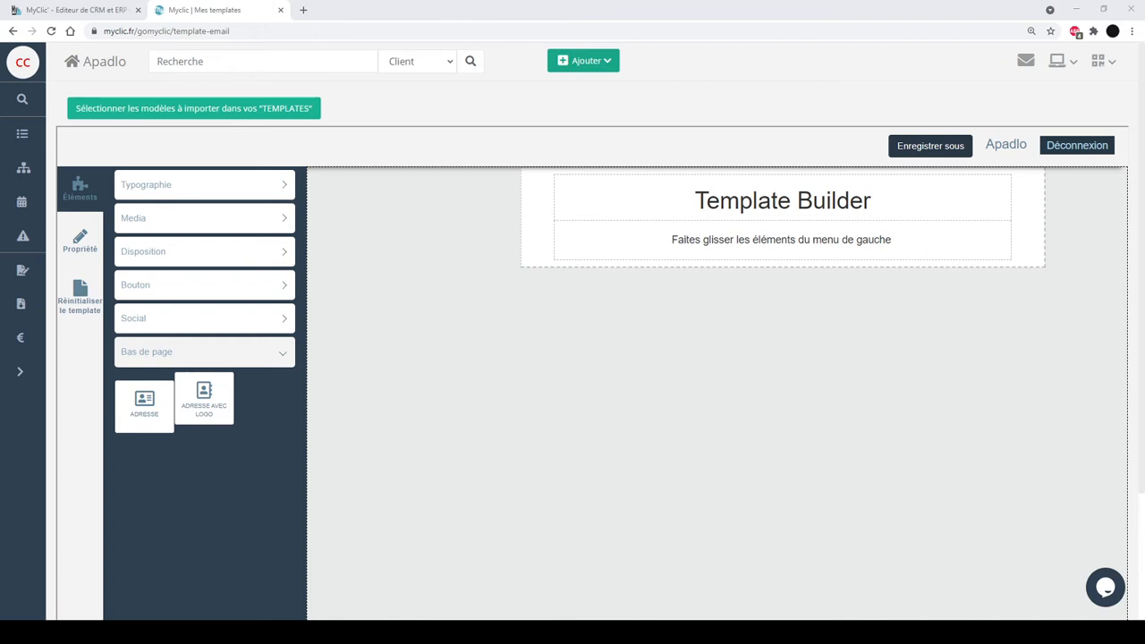
- Add a paragraph block below the Template Builder heading block and delete all its placeholder text
left_click(278, 190)
left_click_drag(269, 243, 556, 280)
left_click(620, 312)
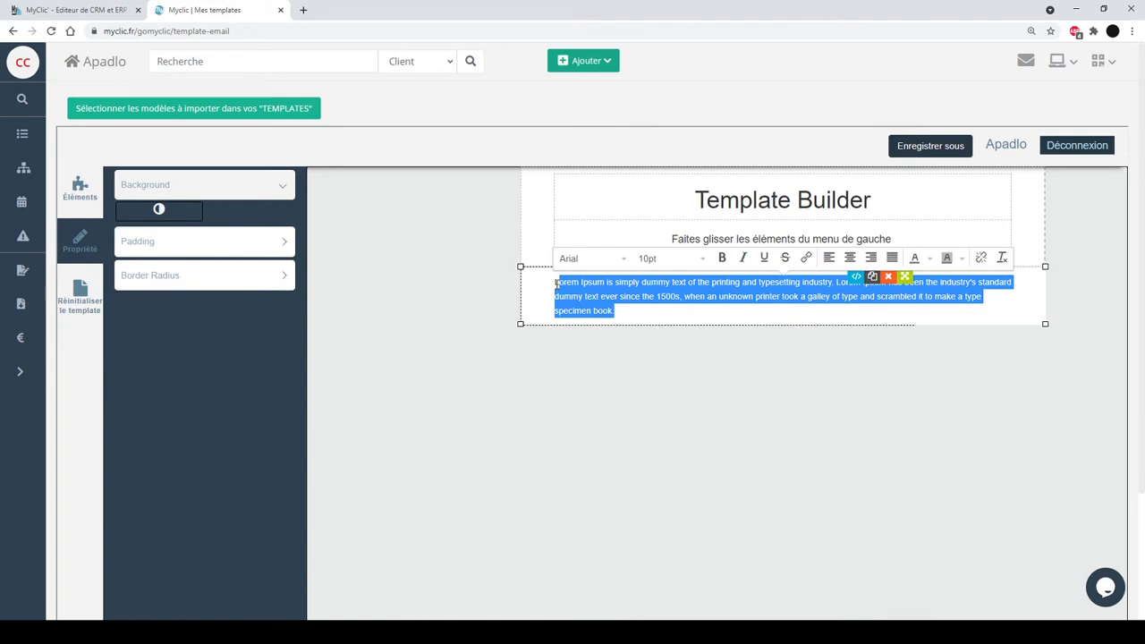
left_click_drag(634, 313, 534, 277)
key("Delete")
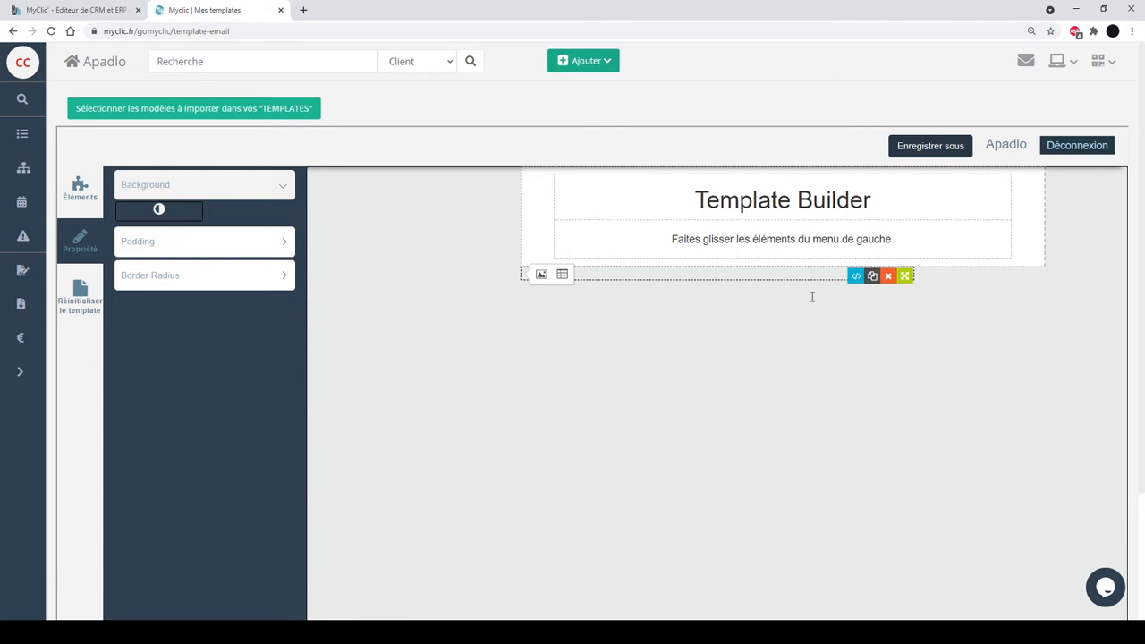
key("ctrl+z")
left_click_drag(655, 315, 558, 282)
key("Delete")
key("BackSpace")
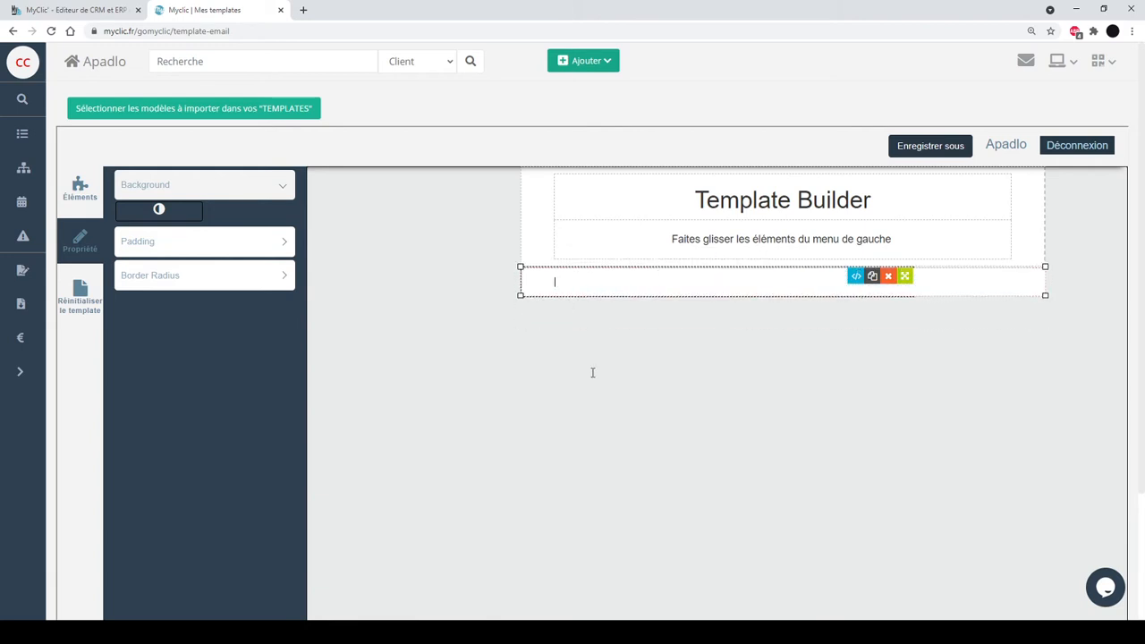
- Enter the test text "HZF" in the emptied paragraph block and erase it again
type("HZF")
key("BackSpace")
key("BackSpace")
key("BackSpace")
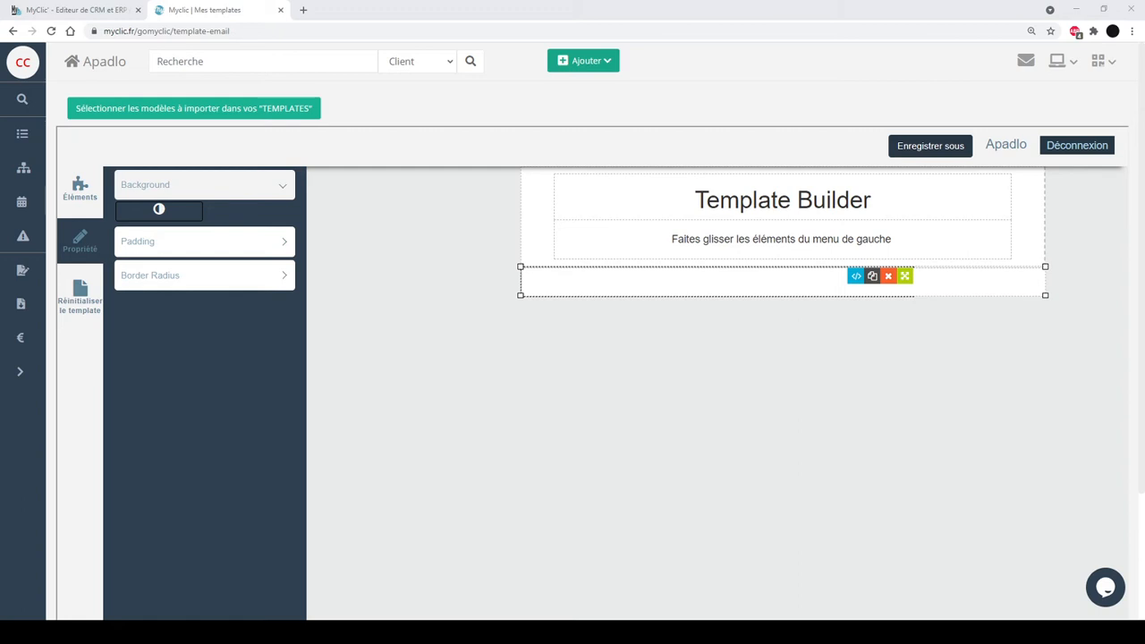
- Add a page header, a title and a paragraph block in that order below the Template Builder heading block
left_click(85, 197)
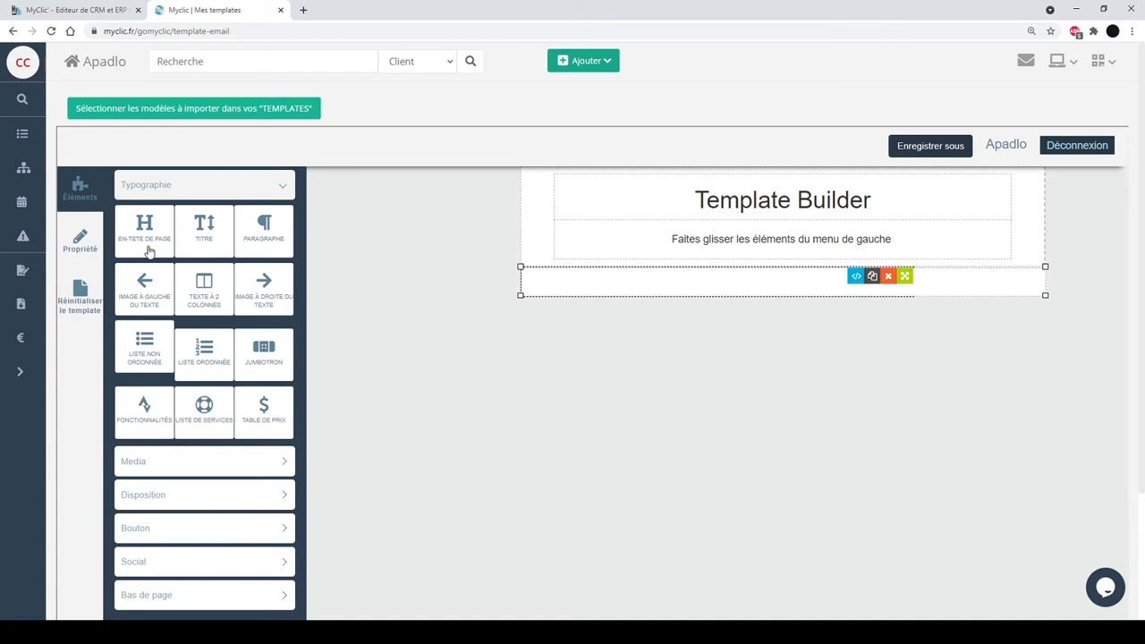
left_click_drag(149, 252, 575, 310)
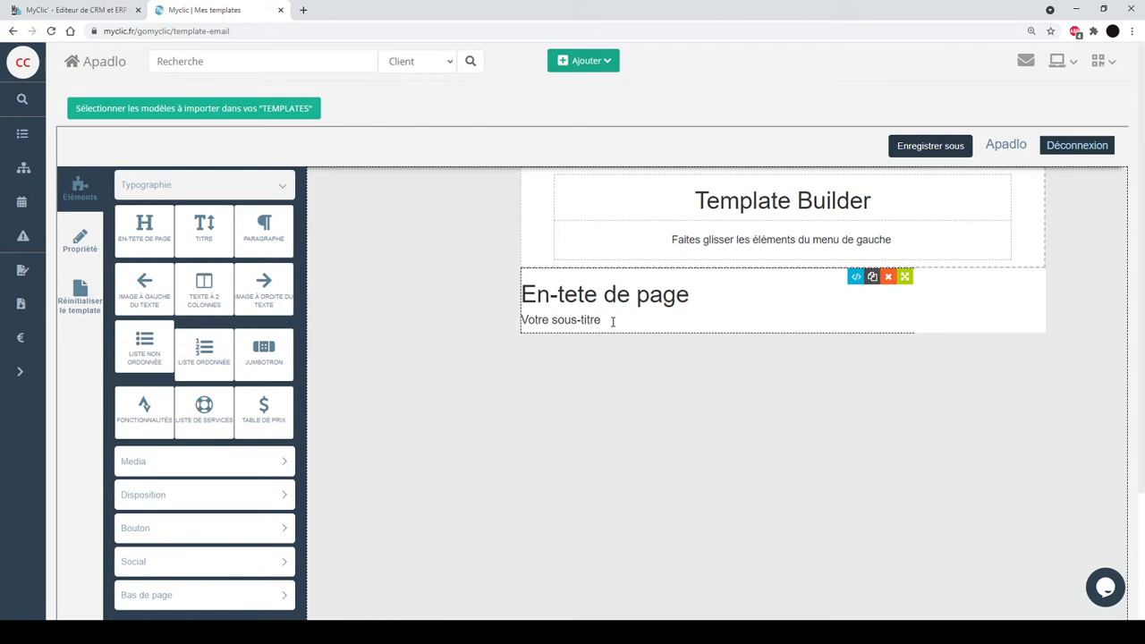
left_click_drag(200, 228, 539, 378)
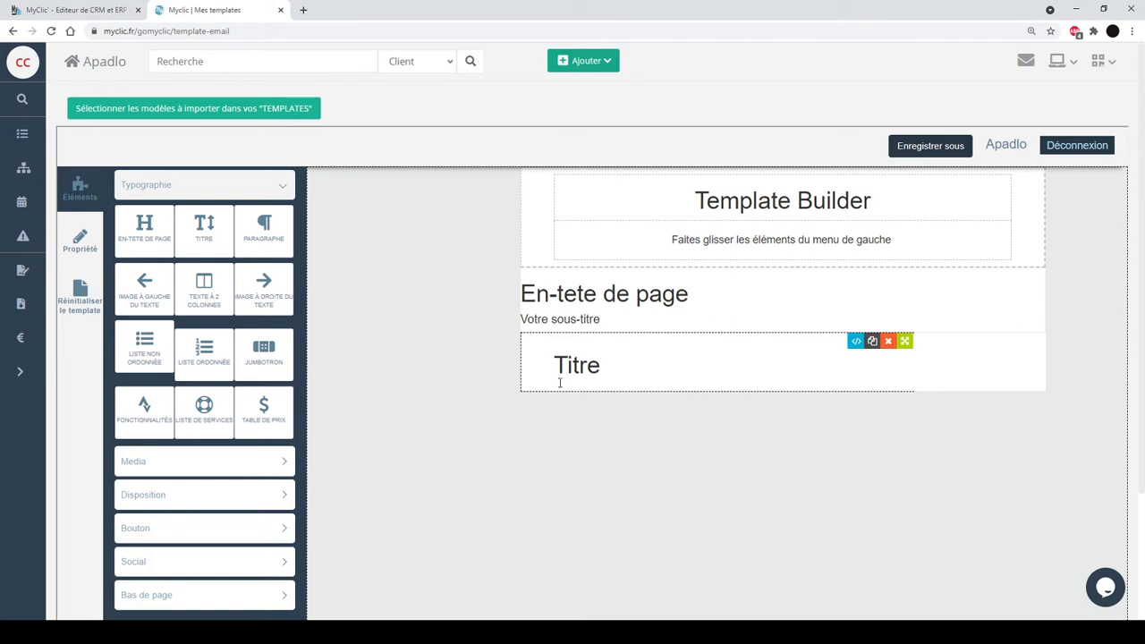
left_click_drag(263, 229, 570, 453)
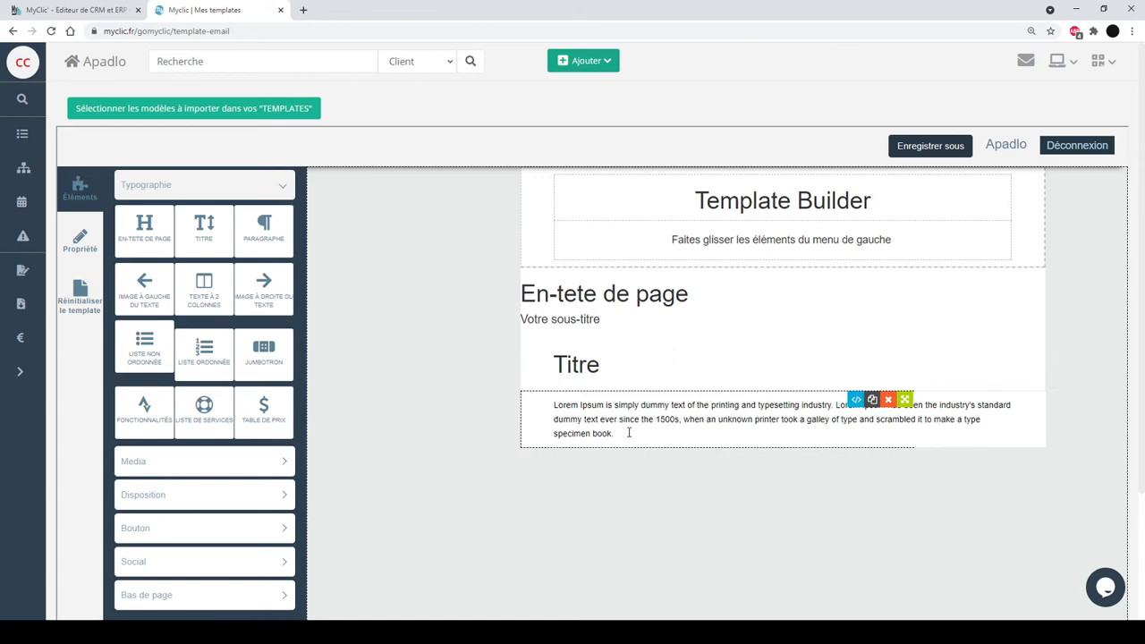
- Below the paragraph, add an image-left text block and a two-column text block, with an image-right text block between them
left_click_drag(153, 299, 616, 480)
scroll(616, 480, "down", 2)
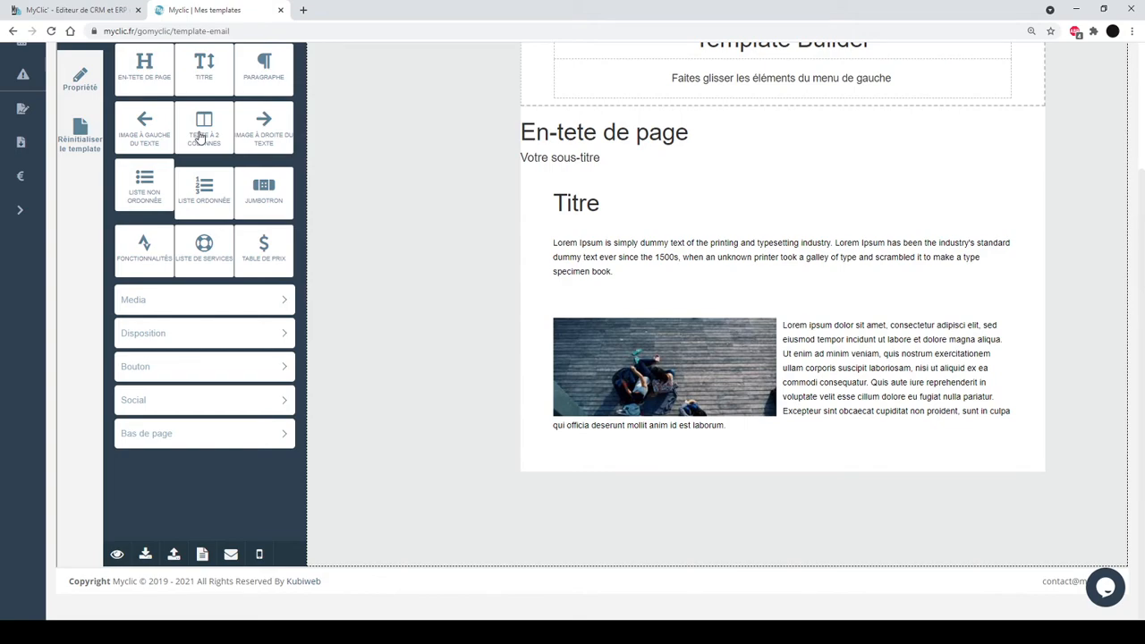
left_click_drag(203, 136, 720, 423)
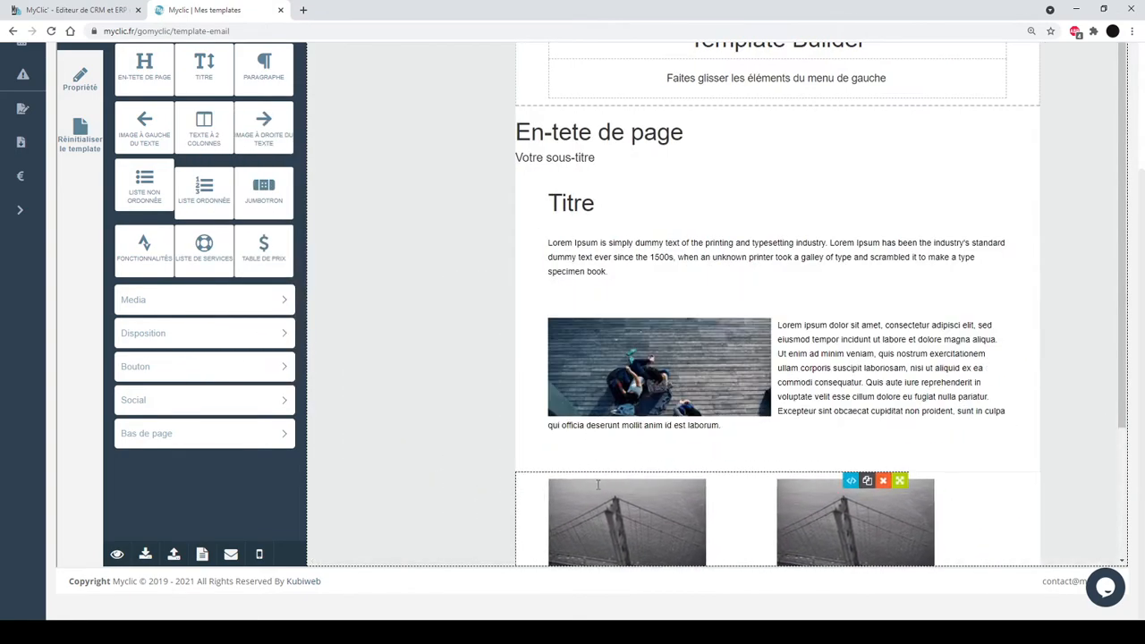
scroll(719, 423, "down", 2)
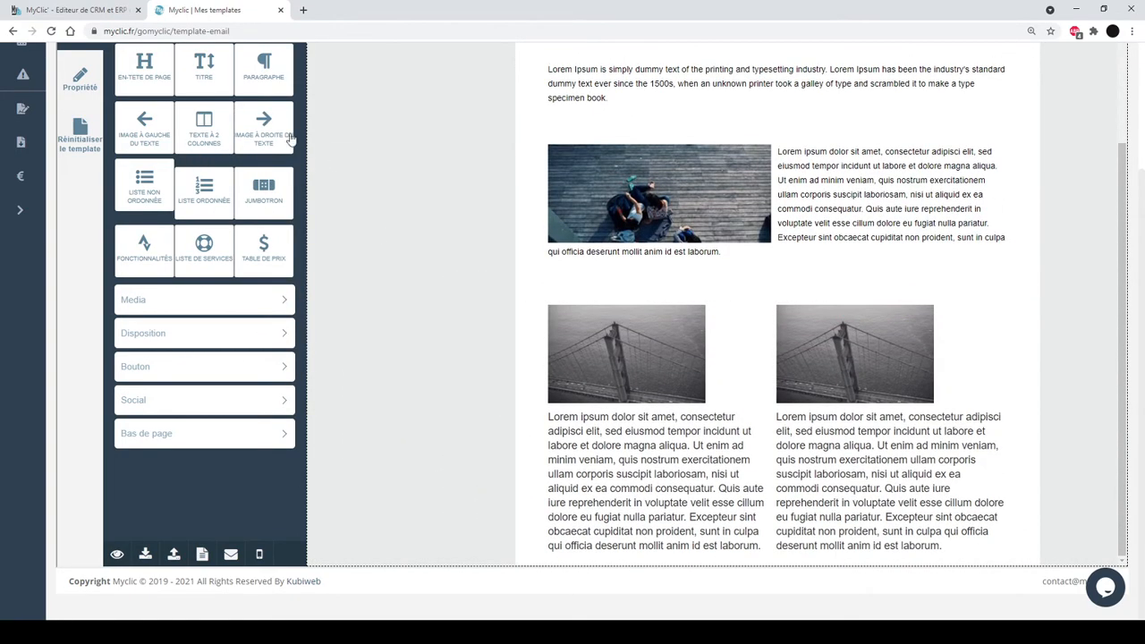
left_click_drag(264, 134, 605, 292)
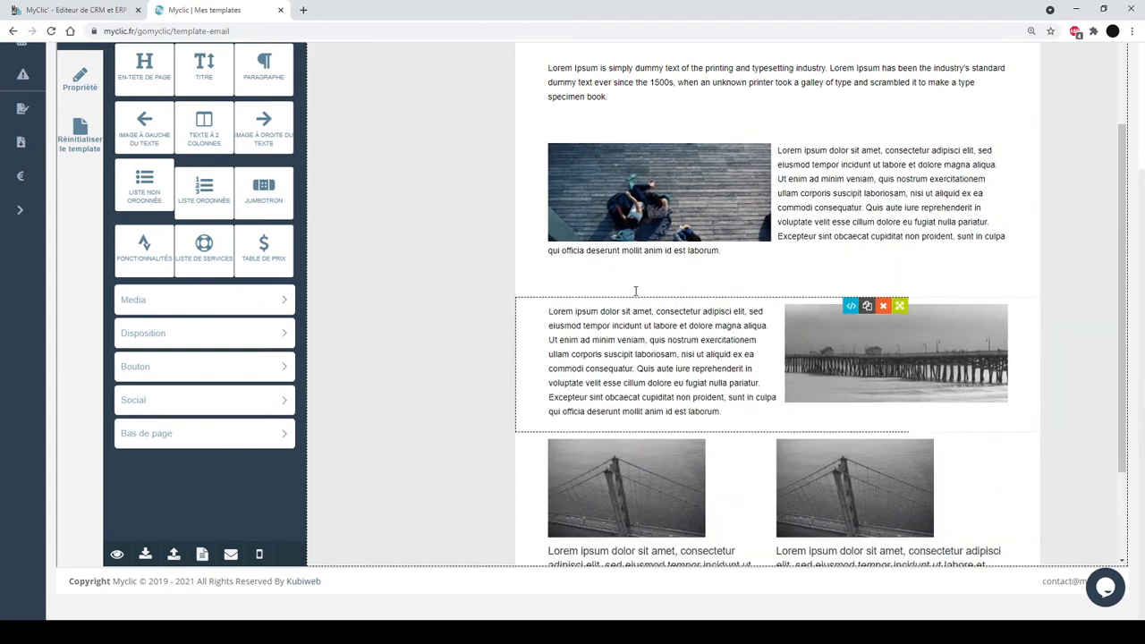
- Add an unordered list below the image-left text block and insert empty bullets above Item 2
left_click_drag(144, 190, 541, 331)
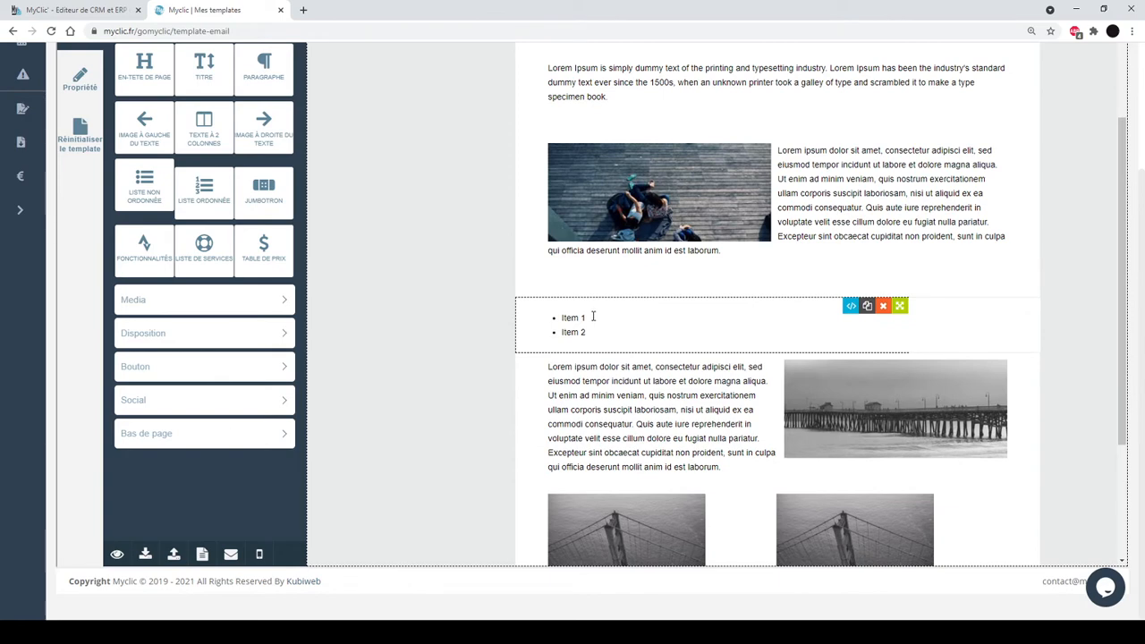
left_click(593, 317)
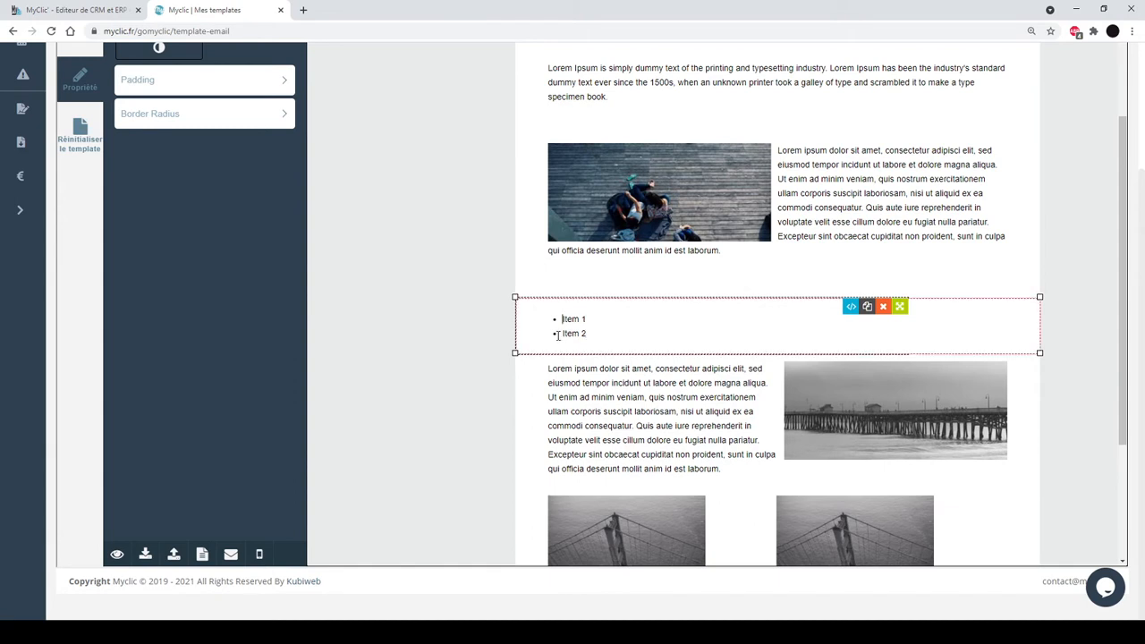
left_click(563, 334)
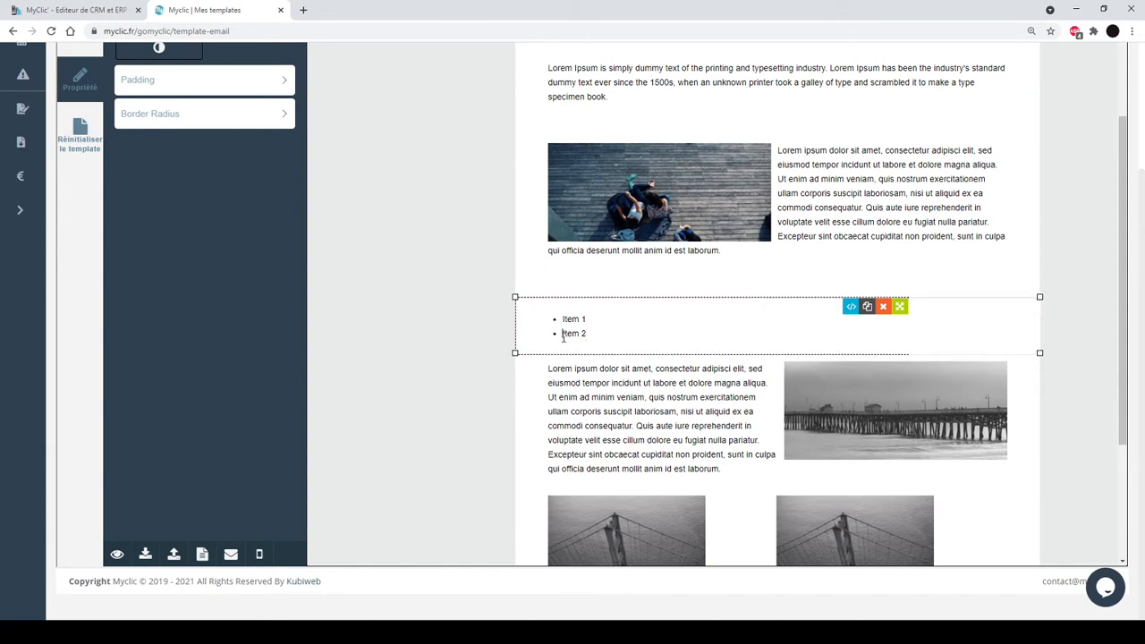
key("Return")
key("Return")
key("Return")
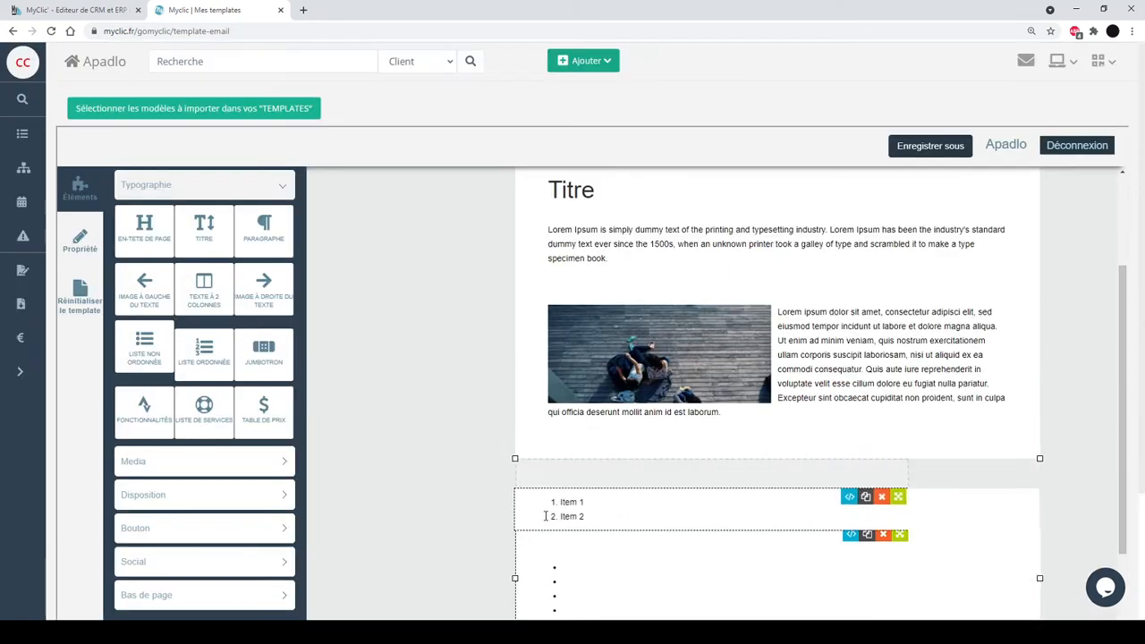
- Place an ordered list above the bullet list and merge its two items into the single line "ItemItem 2"
scroll(563, 448, "down", 1)
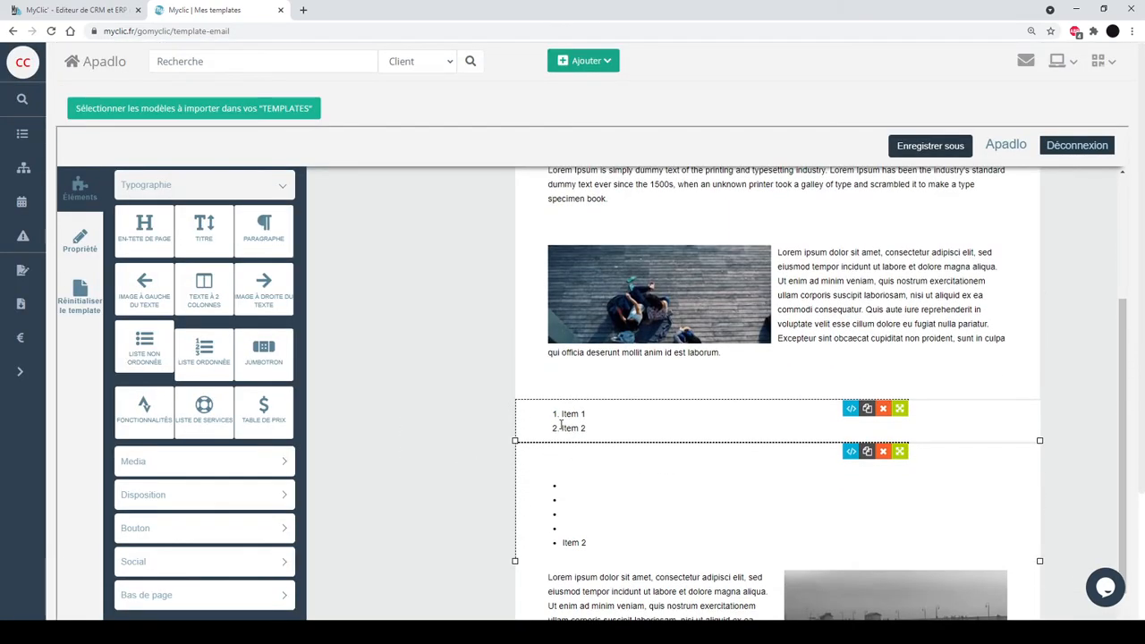
left_click(562, 424)
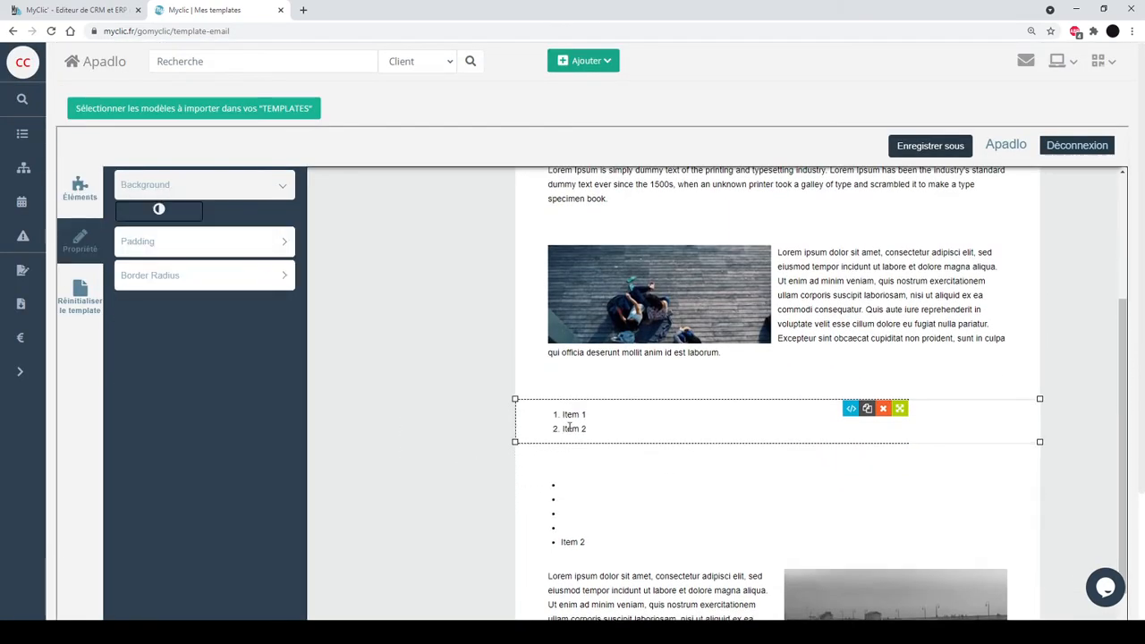
key("BackSpace")
key("BackSpace")
- Insert a Jumbotron block above the ordered list and place the cursor in its button label
left_click(75, 186)
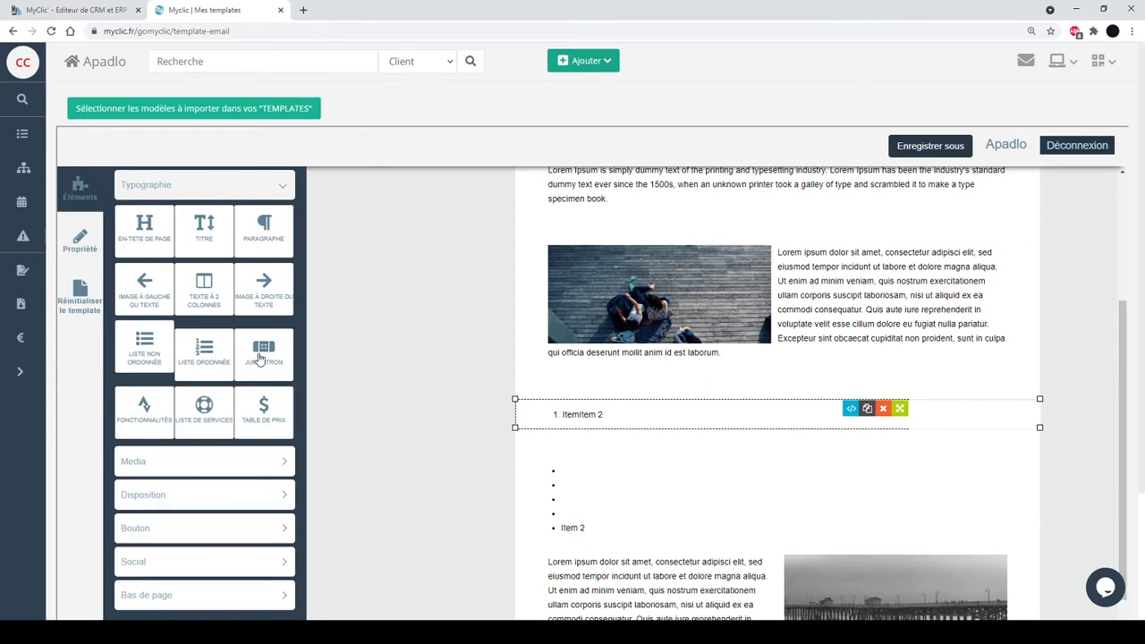
left_click_drag(258, 359, 890, 434)
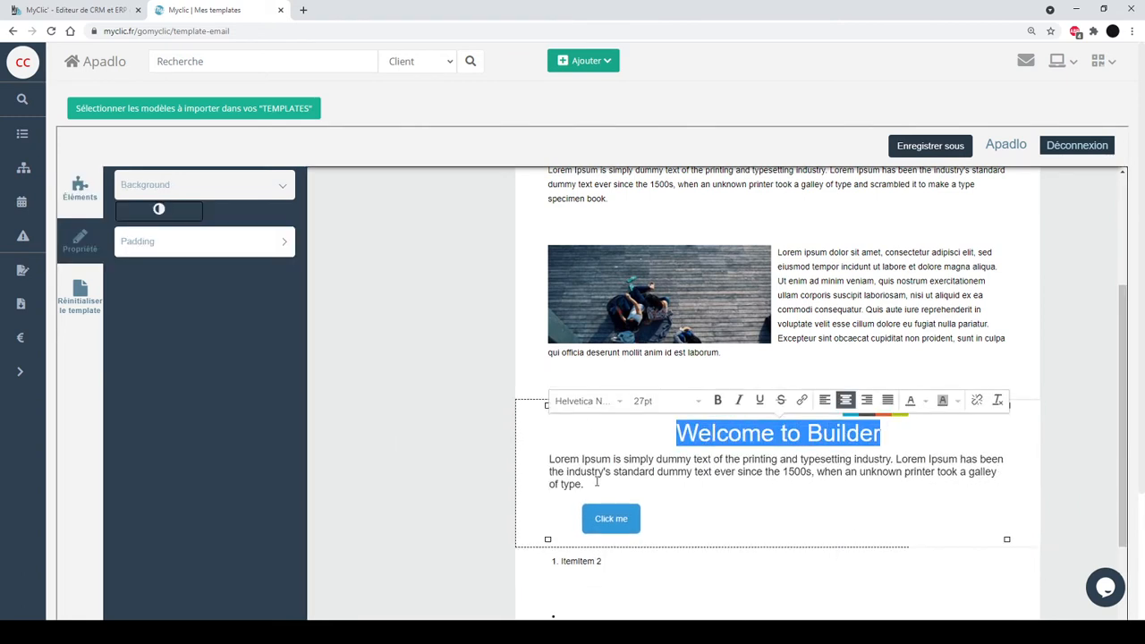
left_click_drag(583, 484, 534, 452)
left_click(642, 515)
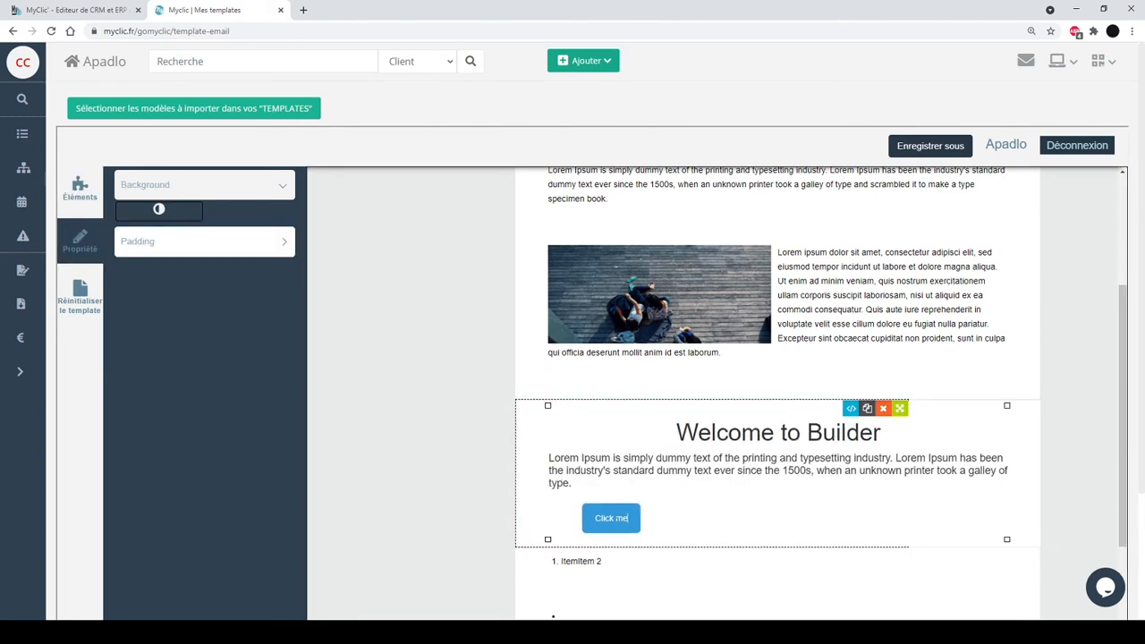
- Add a Fonctionnalités block above the Jumbotron and a services list between the two
left_click(80, 188)
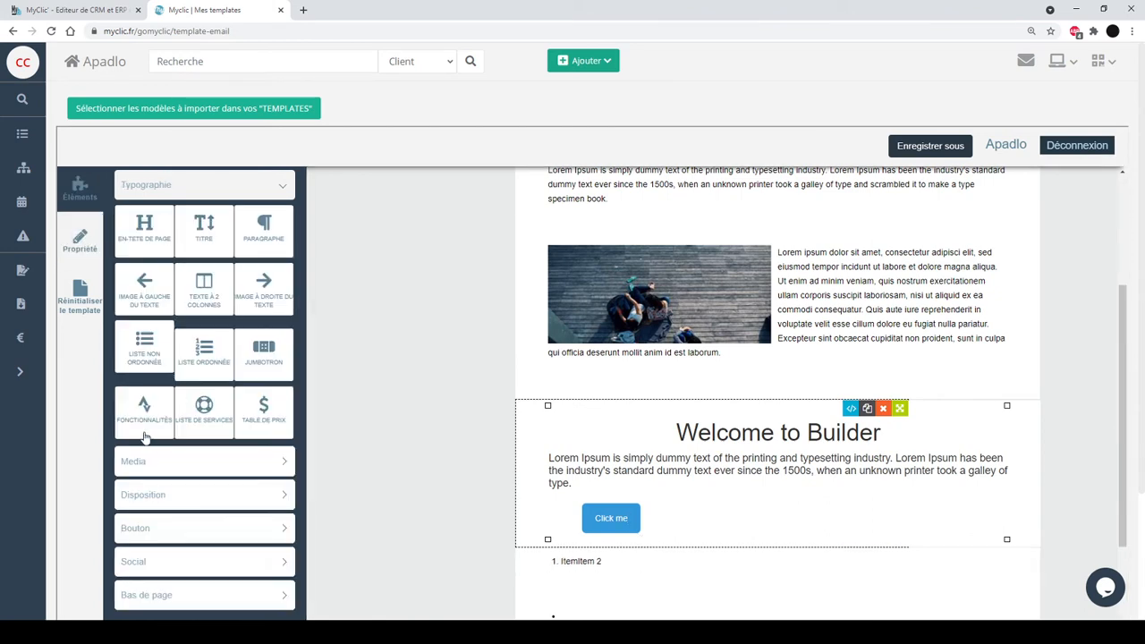
left_click_drag(145, 435, 571, 448)
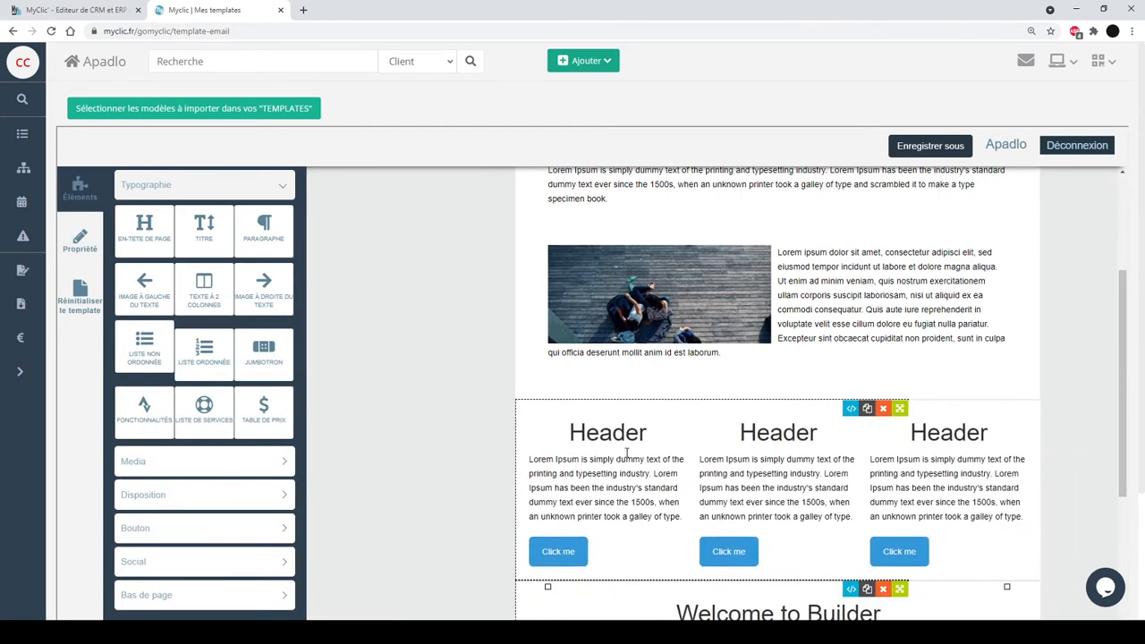
scroll(698, 376, "down", 2)
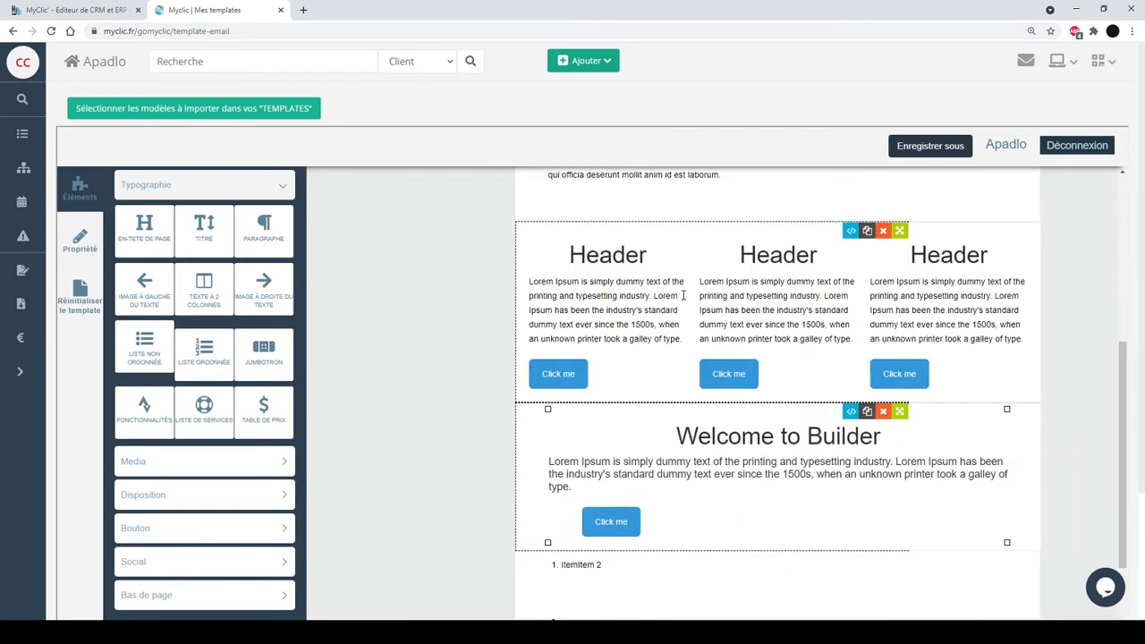
left_click_drag(189, 420, 562, 433)
scroll(783, 368, "down", 2)
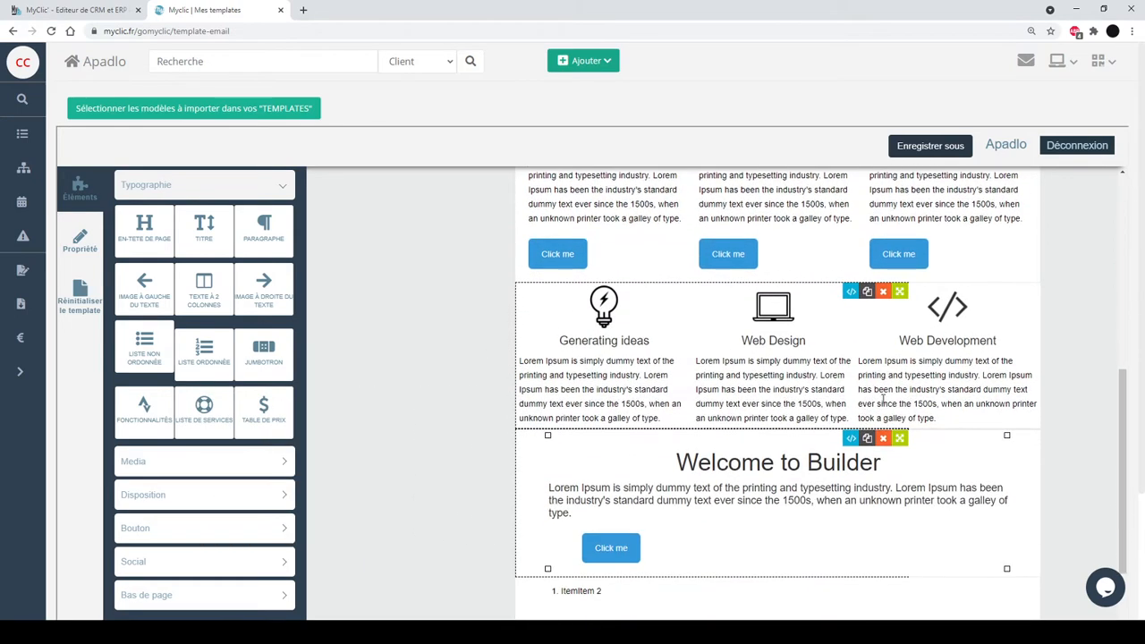
- Insert a price table between the services list and the Jumbotron, and select the lightbulb image above "Generating ideas"
left_click_drag(263, 410, 587, 452)
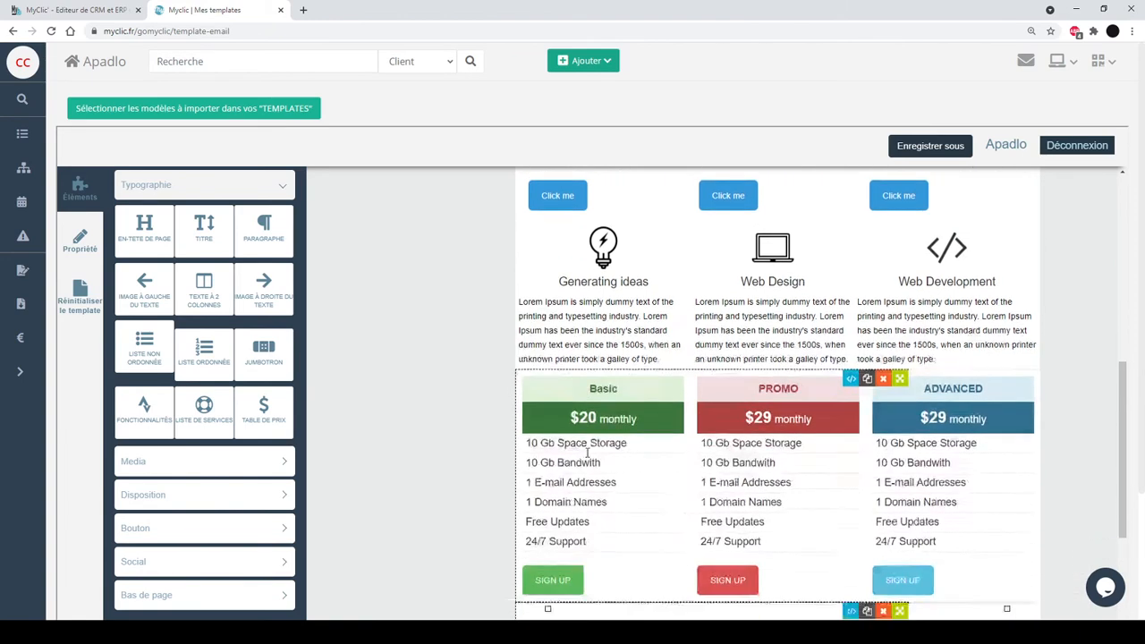
scroll(588, 453, "down", 3)
scroll(608, 307, "up", 3)
left_click(613, 260)
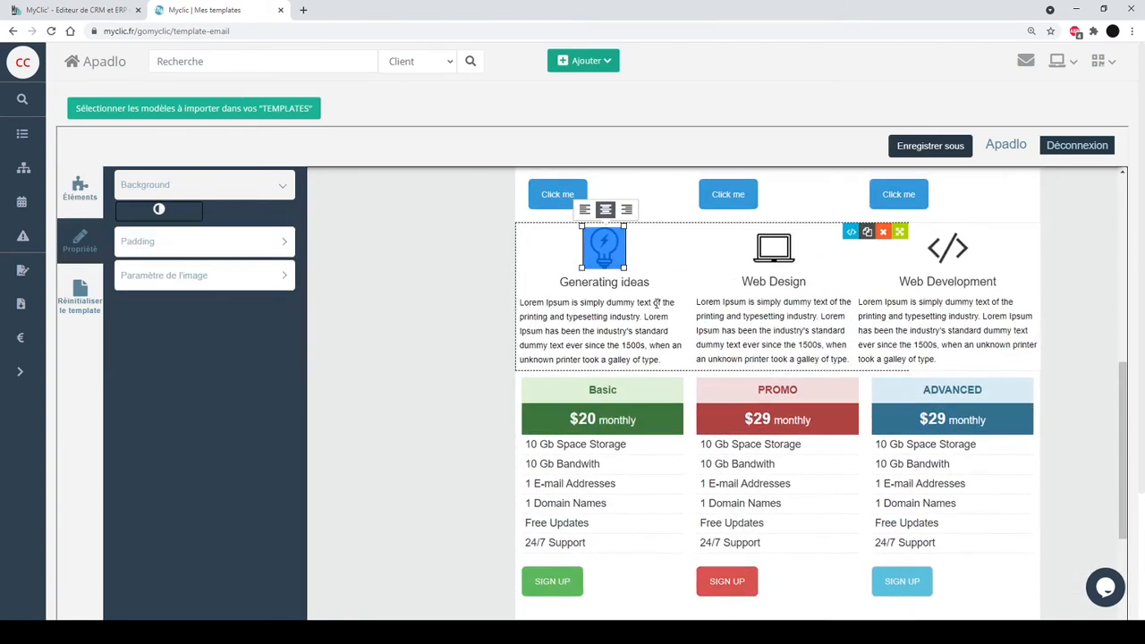
- Reload the builder page to start from an empty template and place an image block below the Template Builder header
left_click(773, 248)
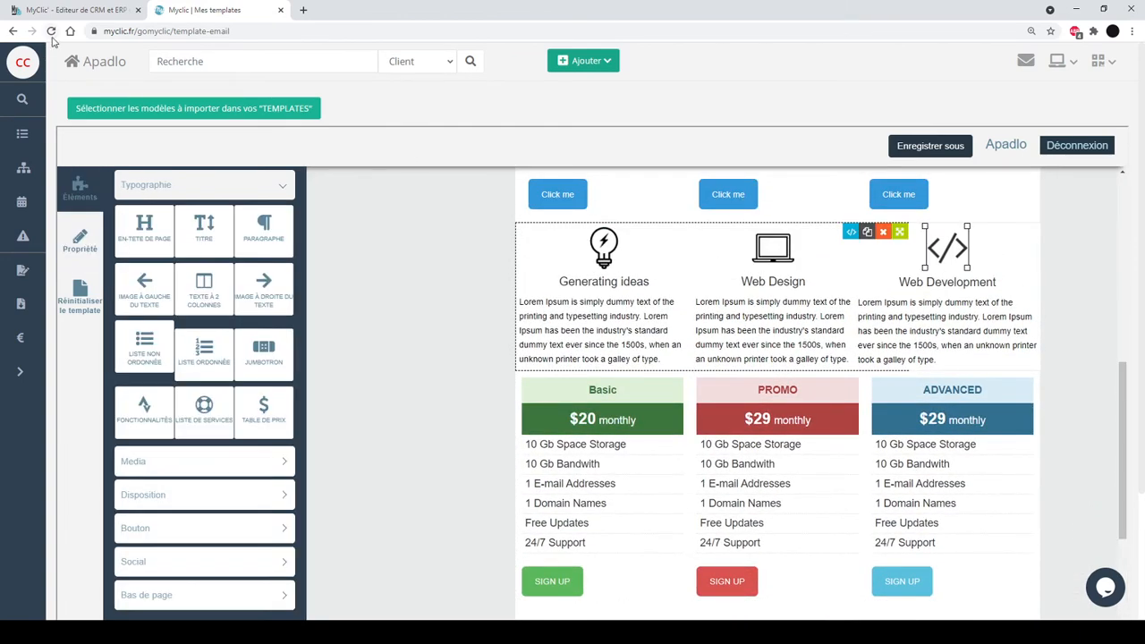
left_click(51, 31)
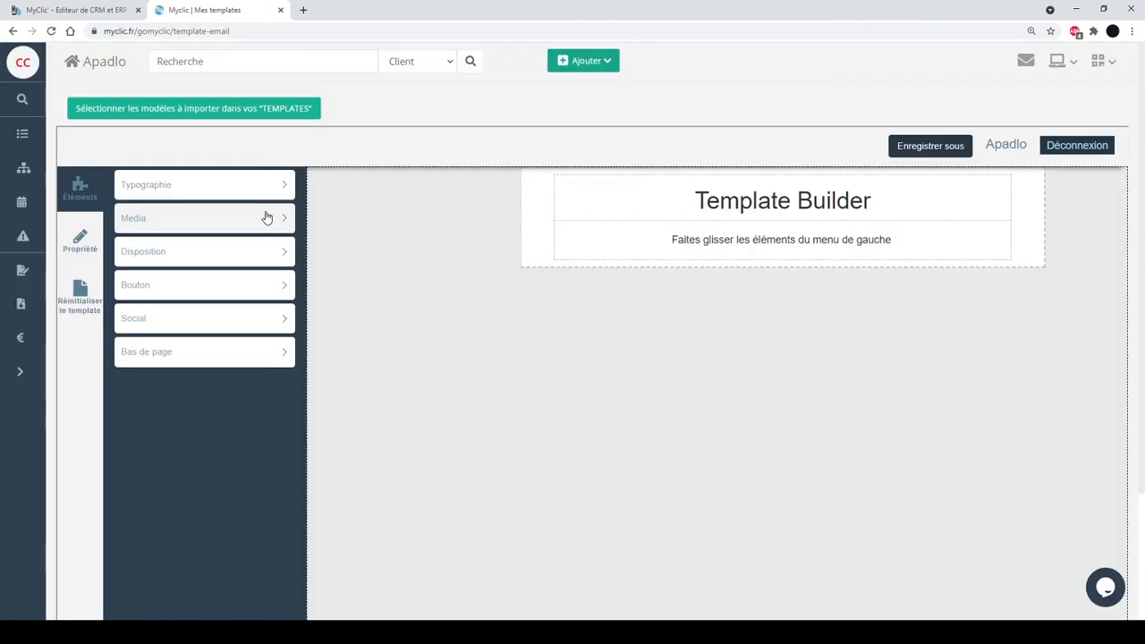
left_click(267, 218)
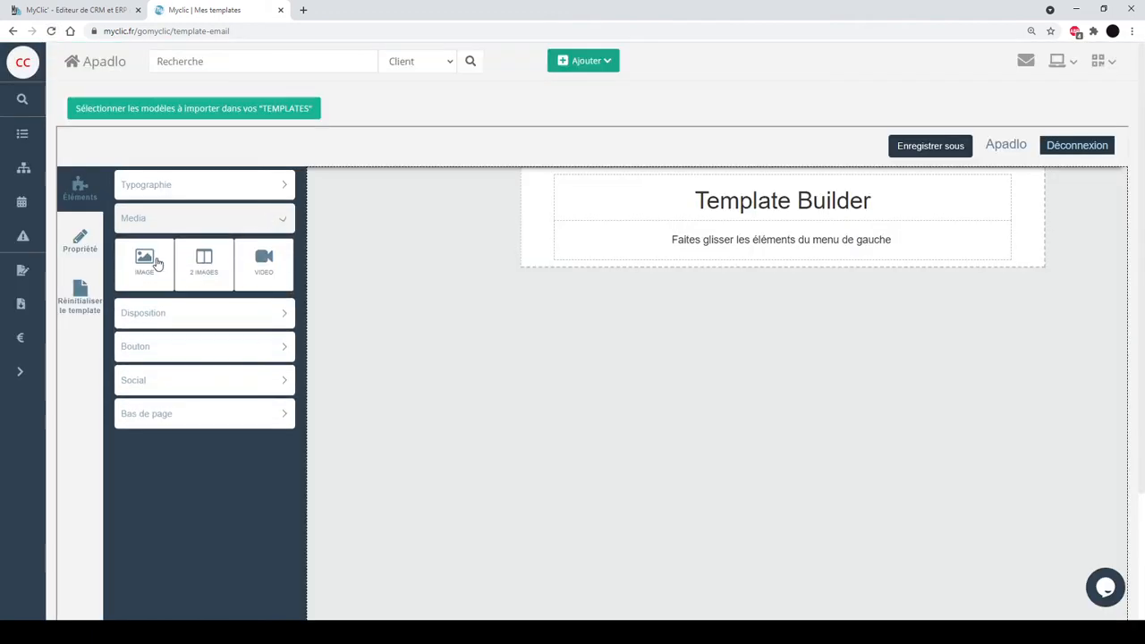
left_click_drag(145, 264, 614, 296)
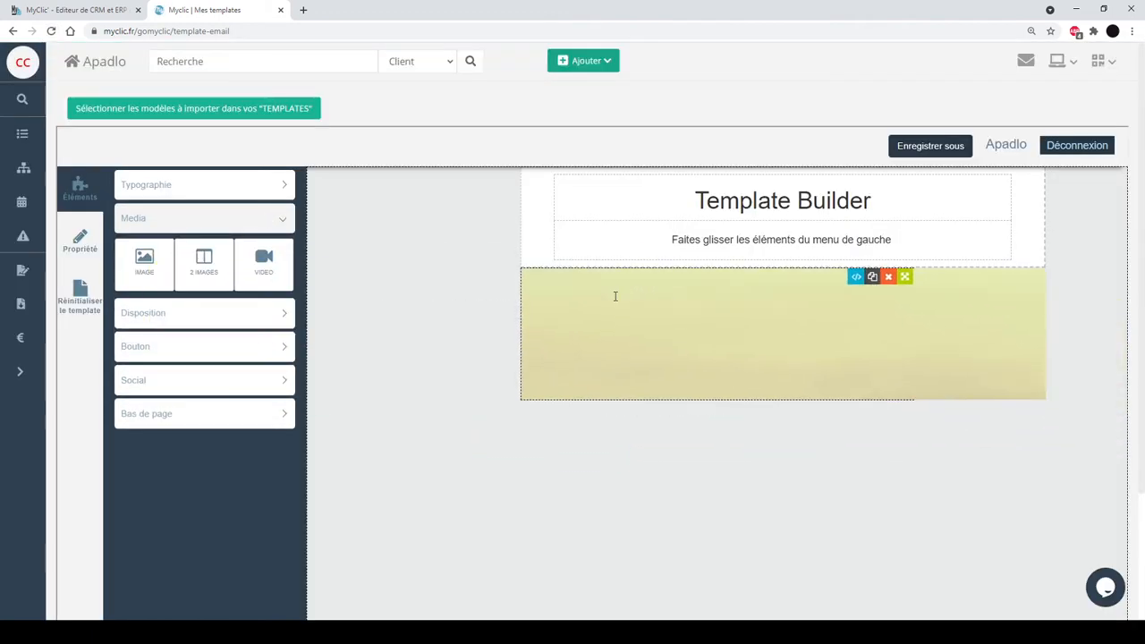
left_click(739, 340)
- Place a two-image block below the banner image and a video block beneath it
left_click(80, 190)
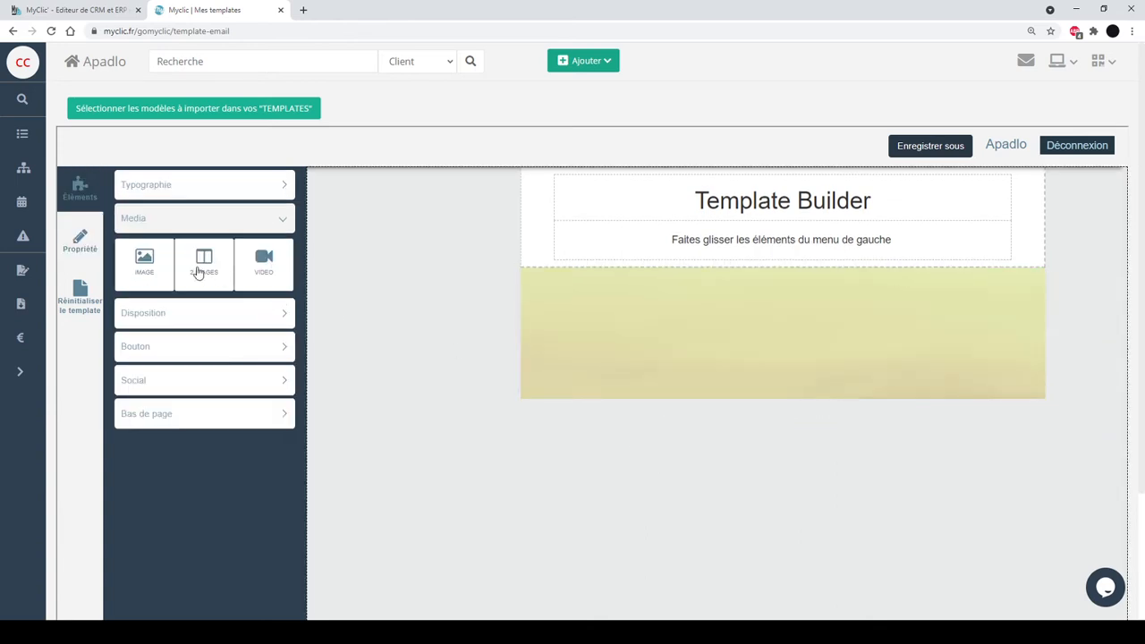
left_click_drag(198, 268, 706, 450)
left_click(734, 413)
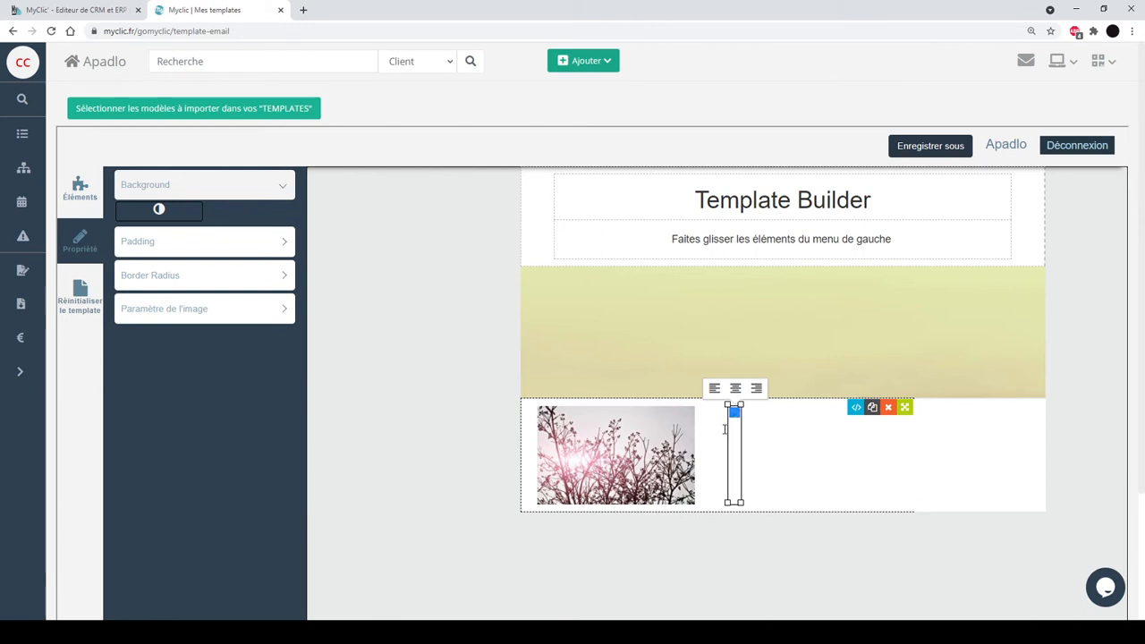
left_click(80, 190)
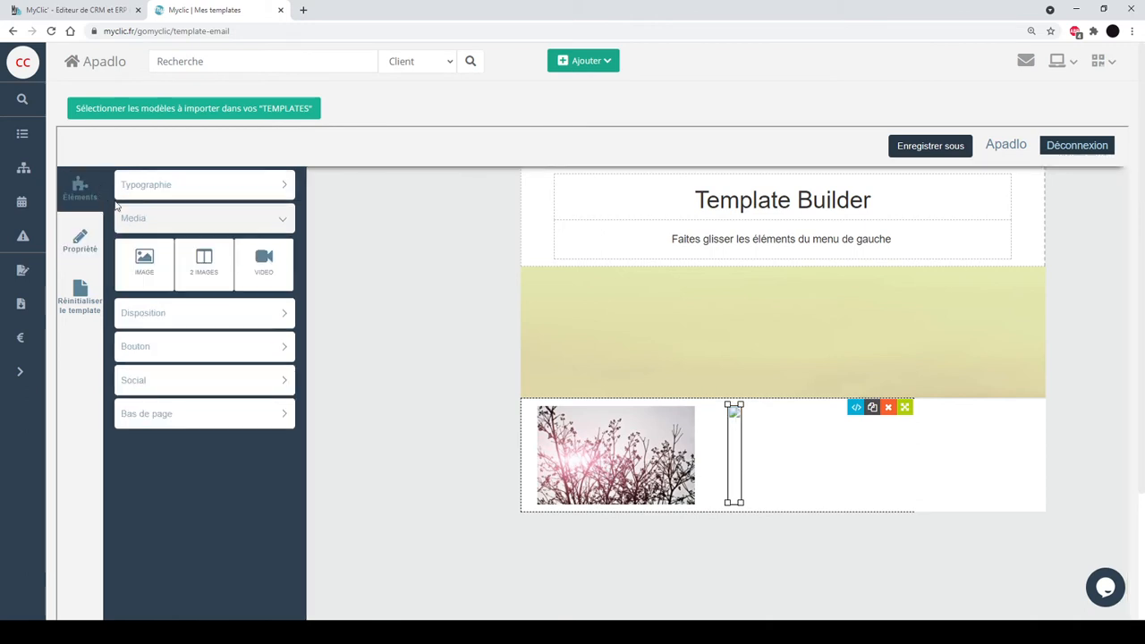
left_click_drag(266, 277, 553, 541)
scroll(397, 389, "down", 2)
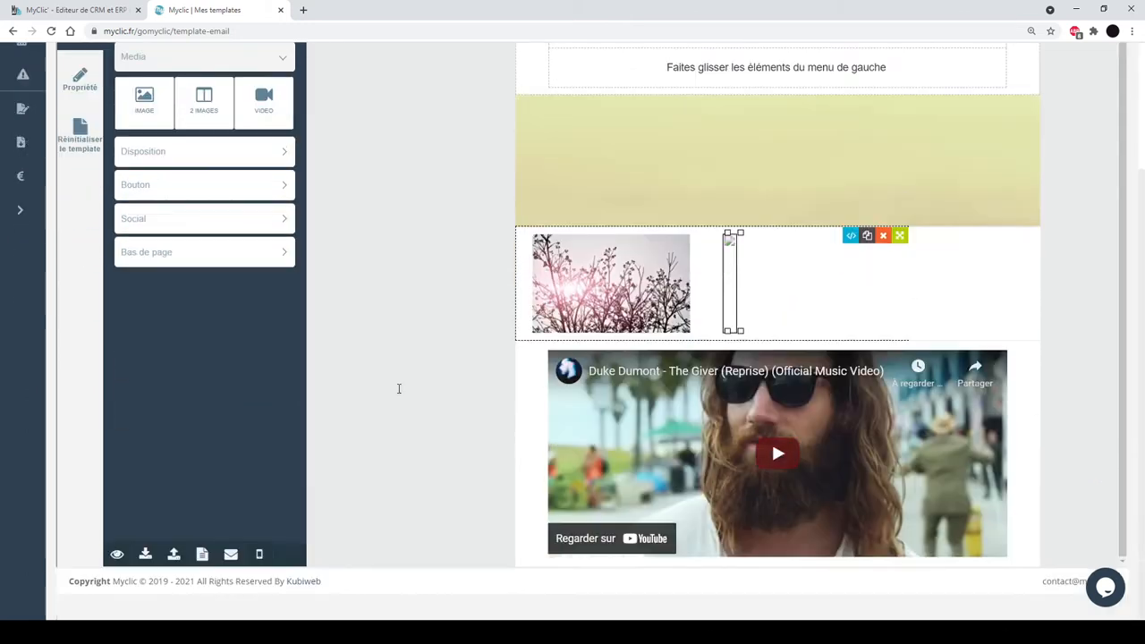
scroll(492, 224, "up", 2)
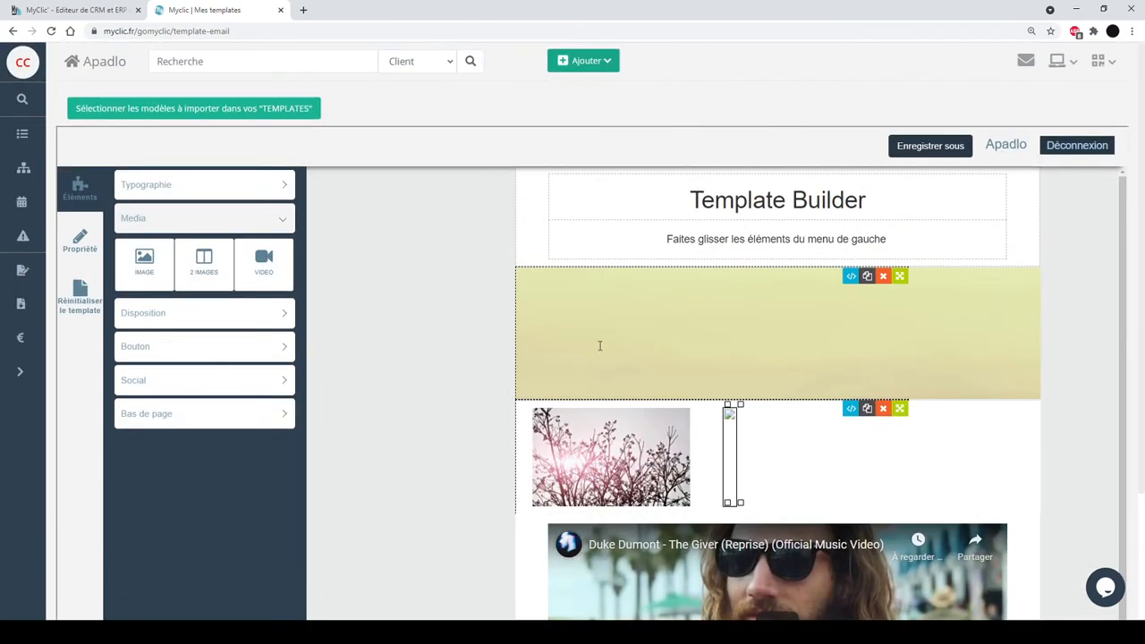
- Replace the banner image with the green meadow photo from the image library
left_click(592, 343)
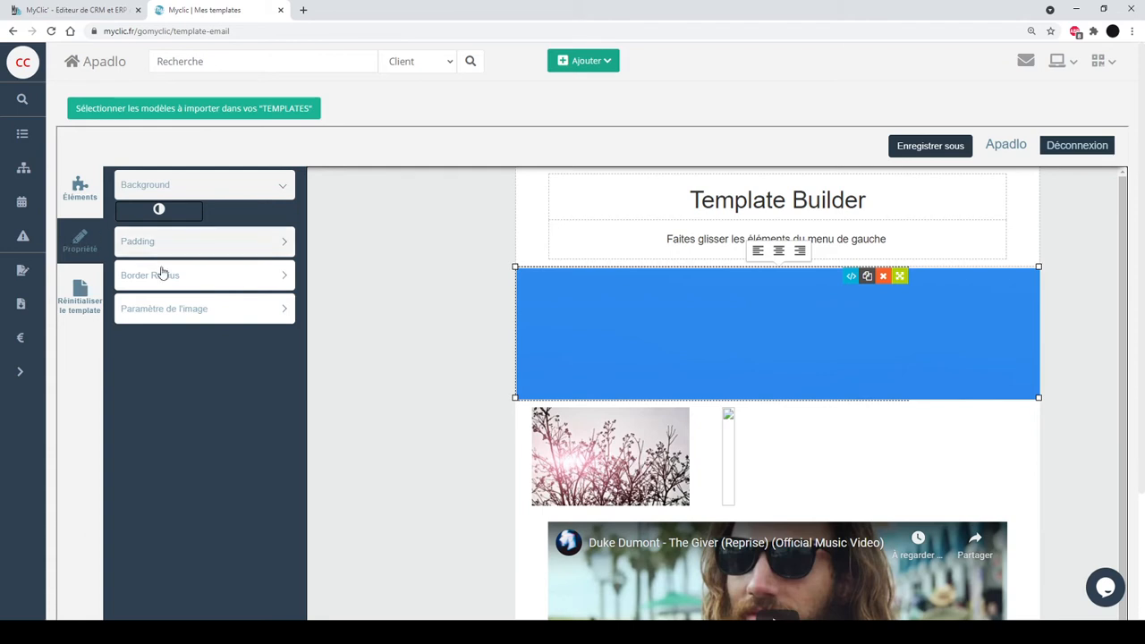
left_click(253, 309)
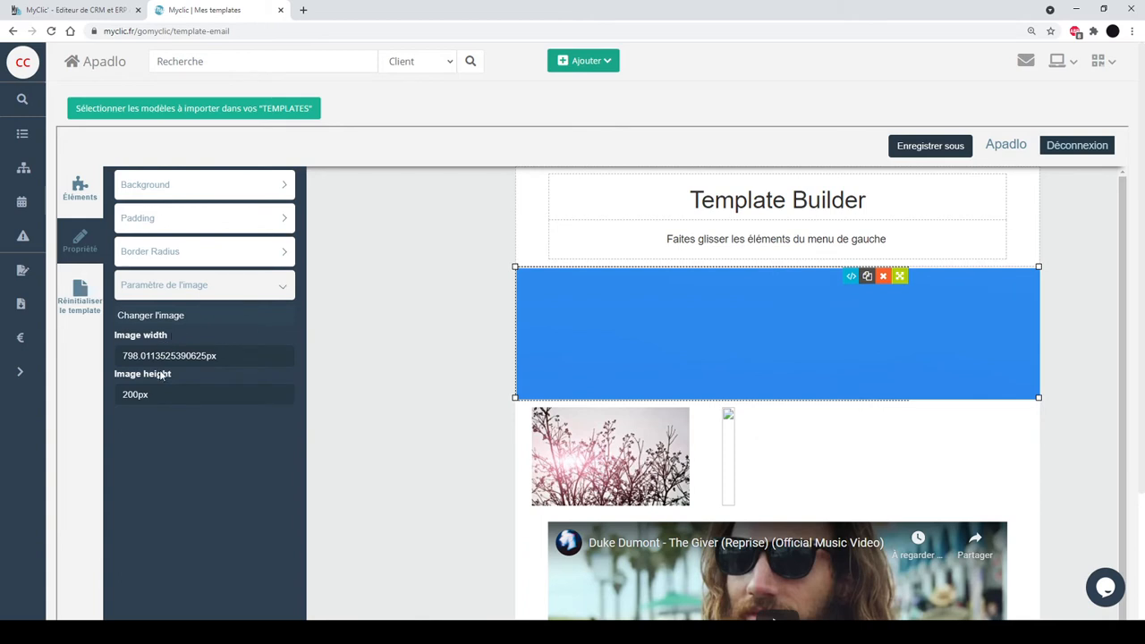
left_click(154, 324)
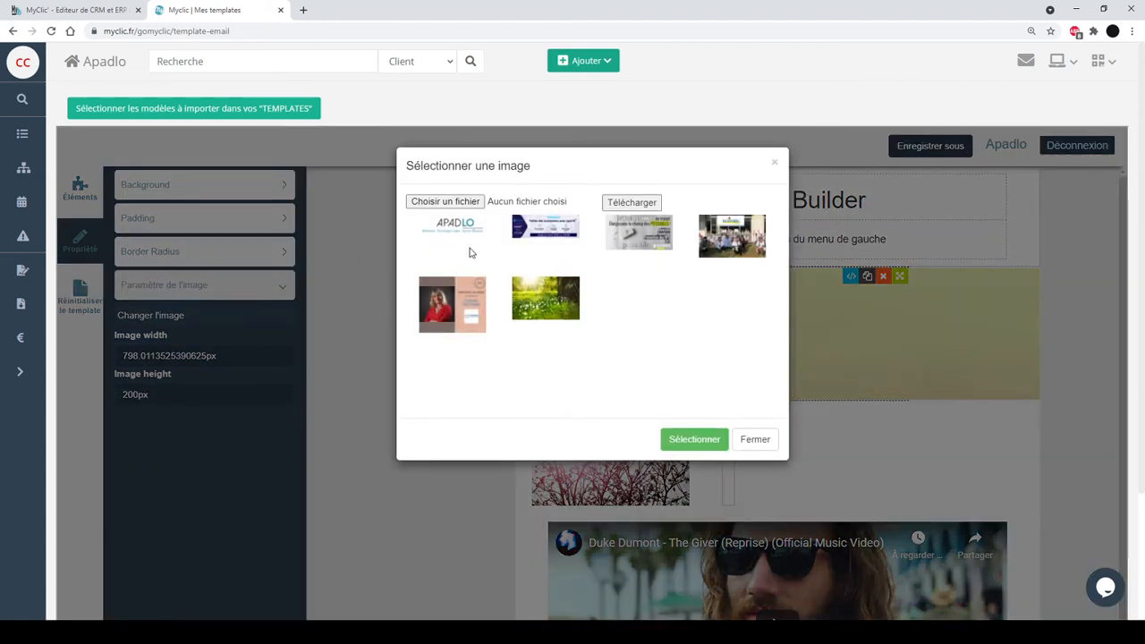
left_click(550, 313)
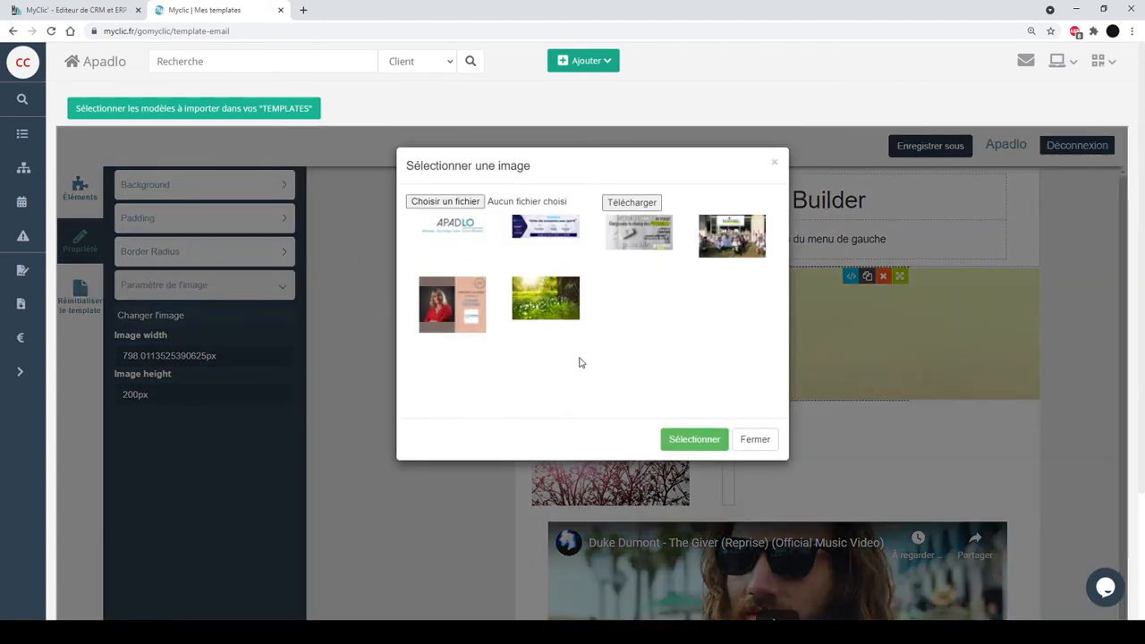
left_click(680, 448)
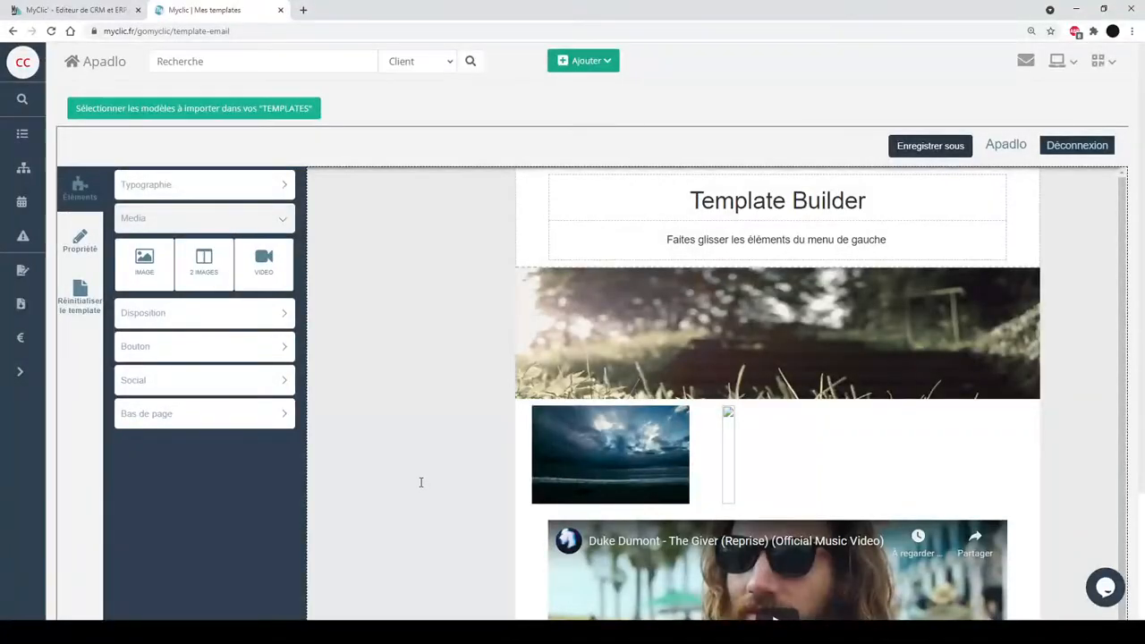
- Upload Logo Apadlo.JPG to the image library and choose it as the banner image
left_click(640, 324)
left_click(224, 307)
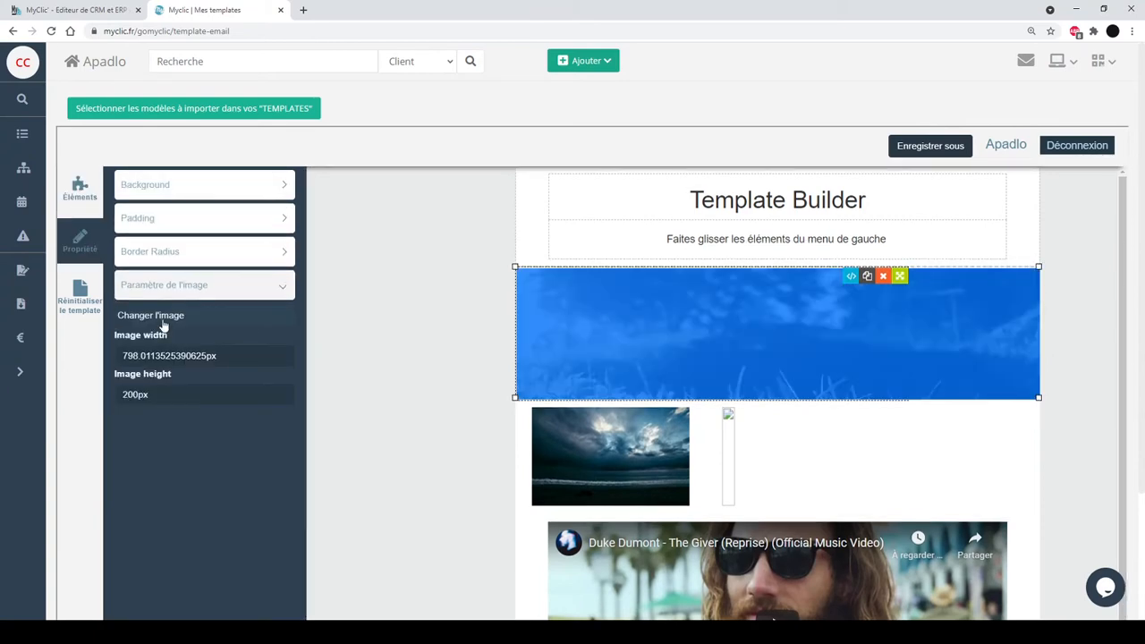
left_click(162, 320)
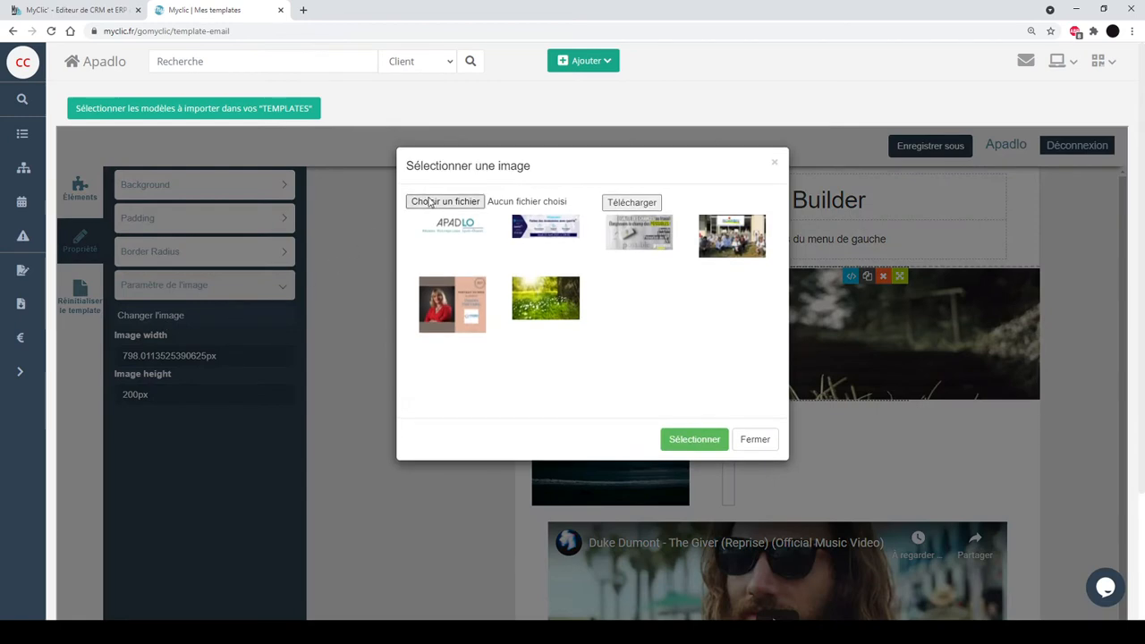
left_click(430, 202)
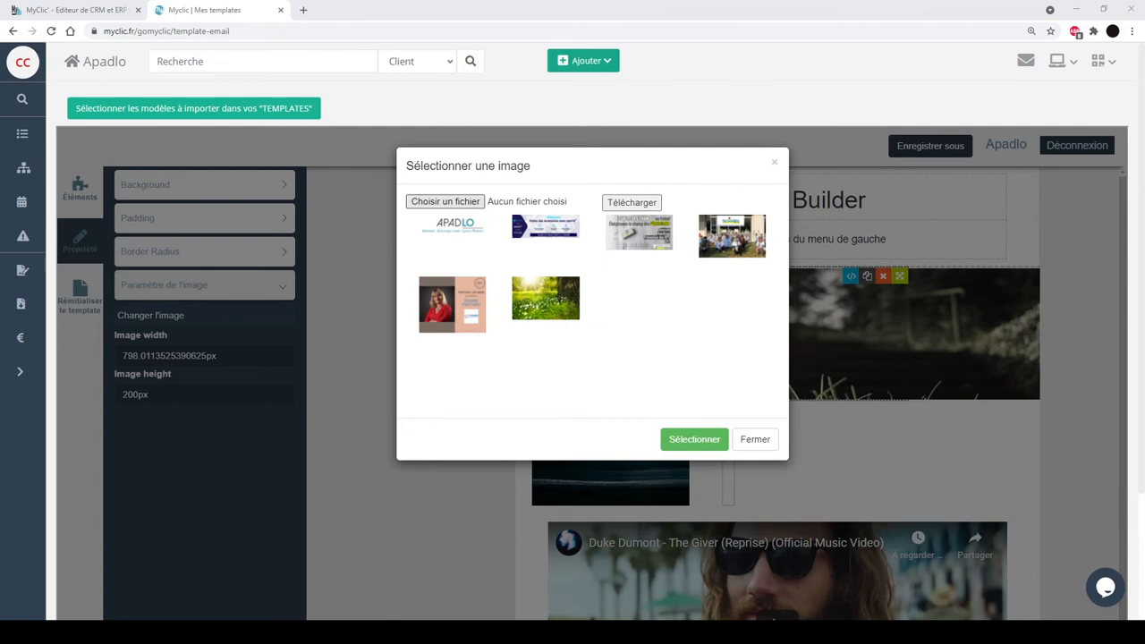
left_click(637, 359)
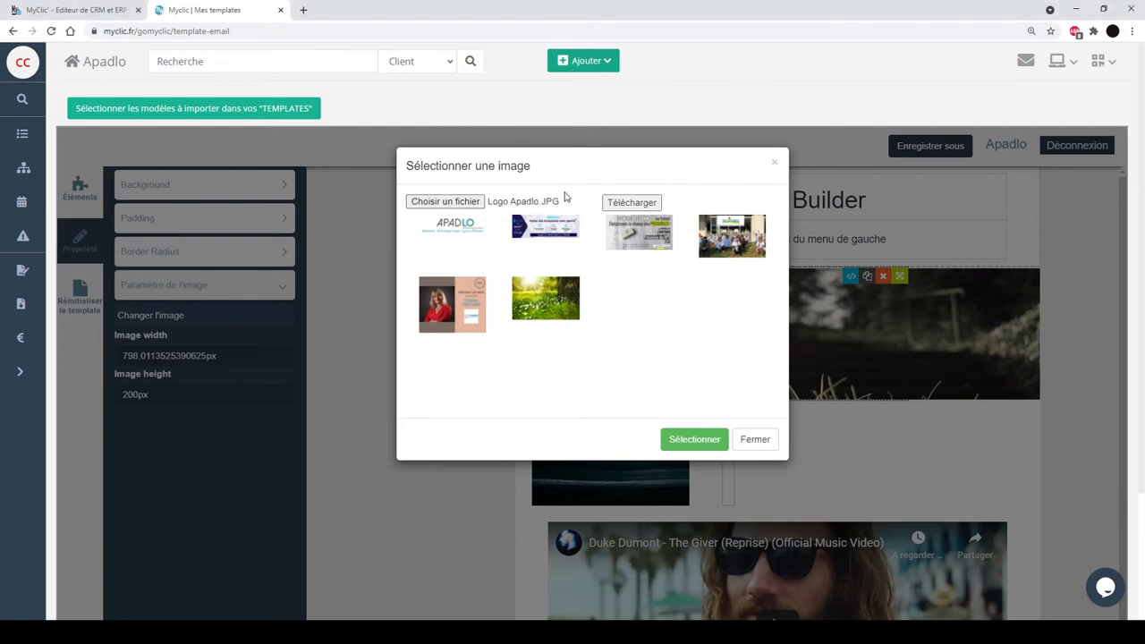
left_click(503, 201)
left_click(626, 203)
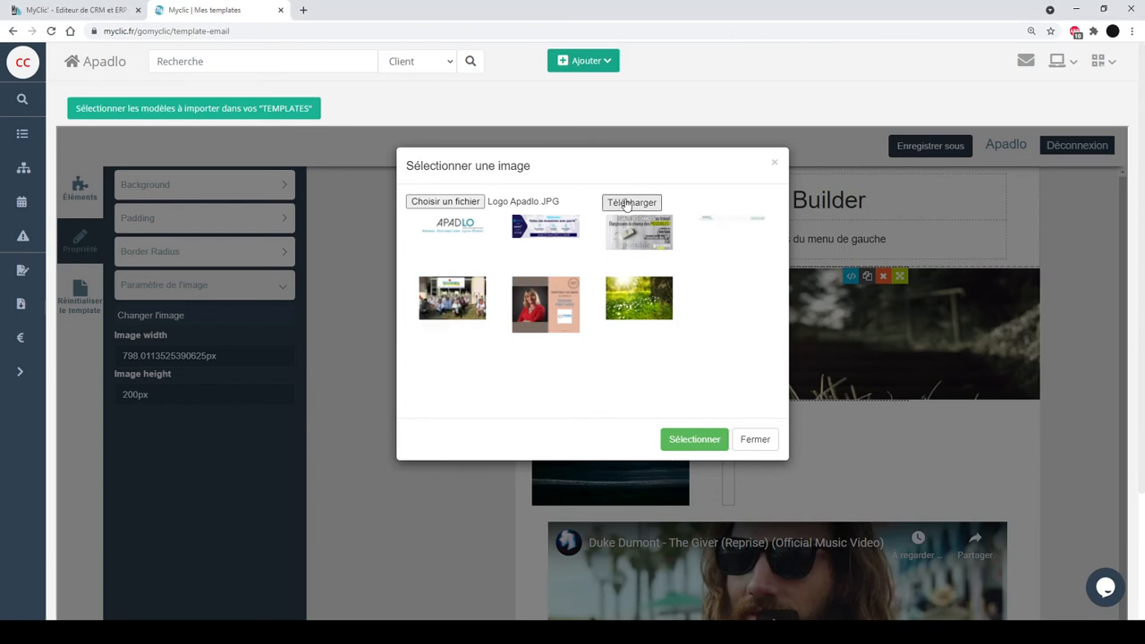
left_click(730, 225)
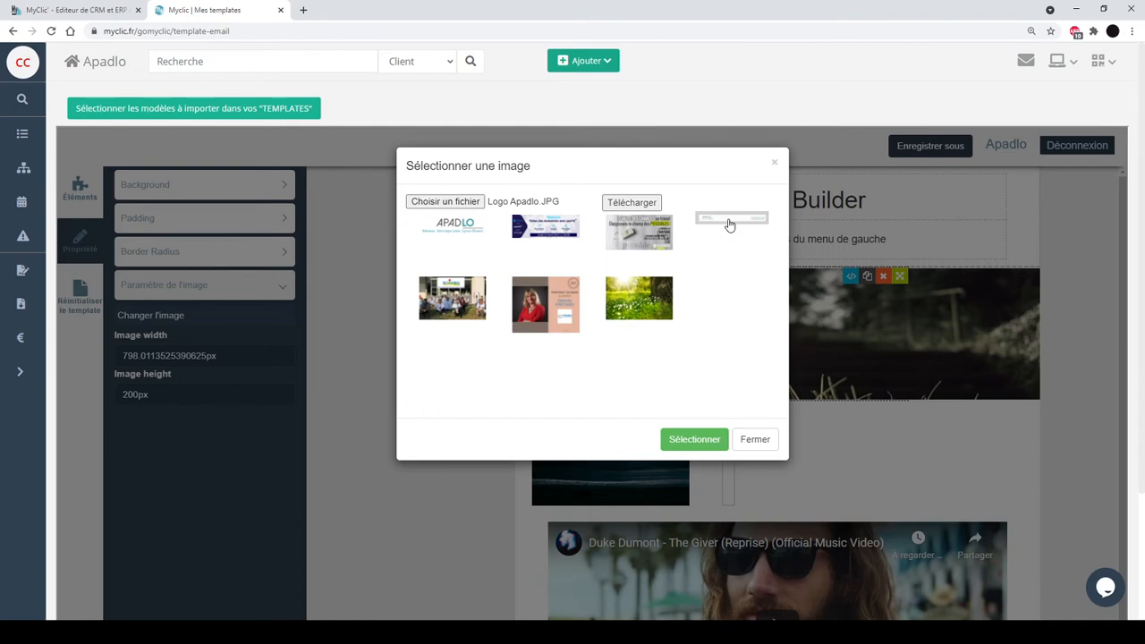
left_click(681, 442)
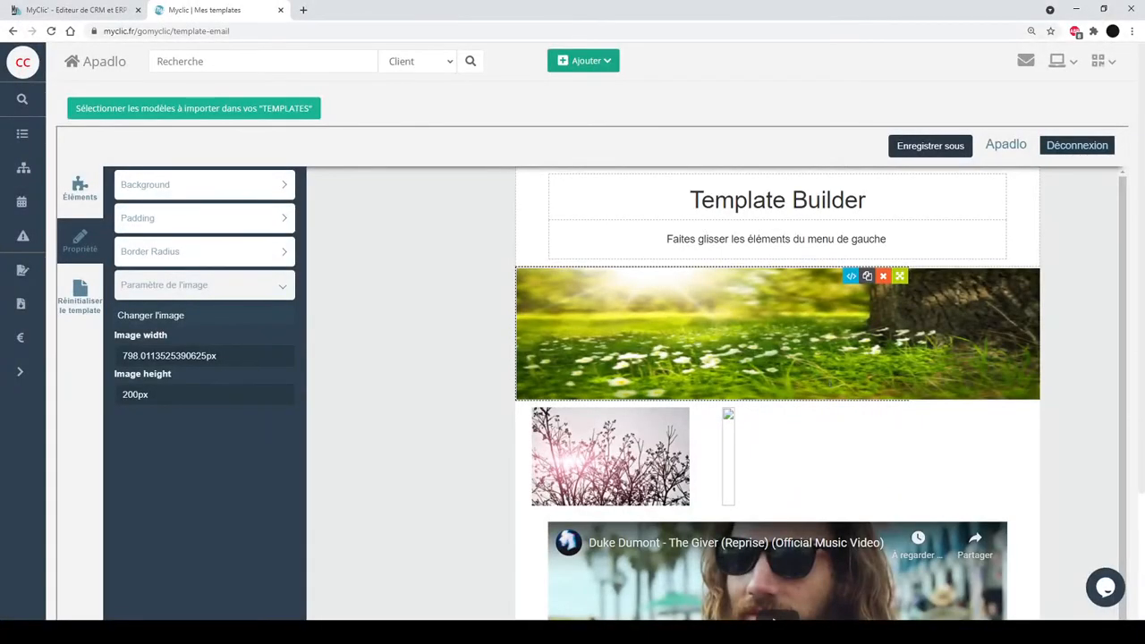
- Set the height of the meadow banner image to 400
left_click_drag(172, 395, 112, 396)
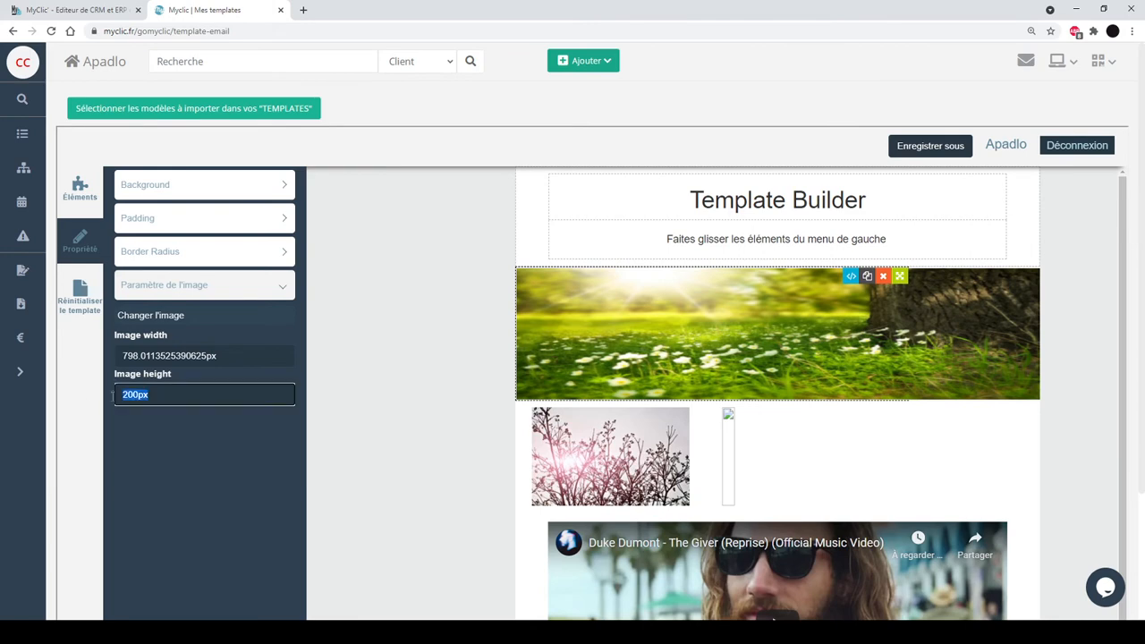
type("400")
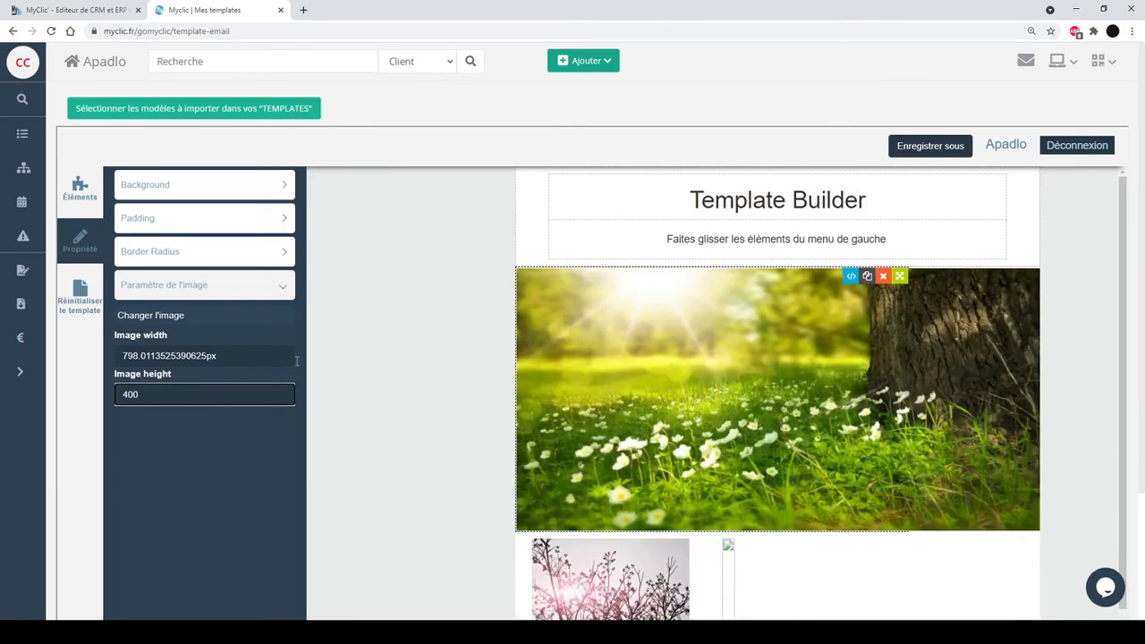
left_click(455, 421)
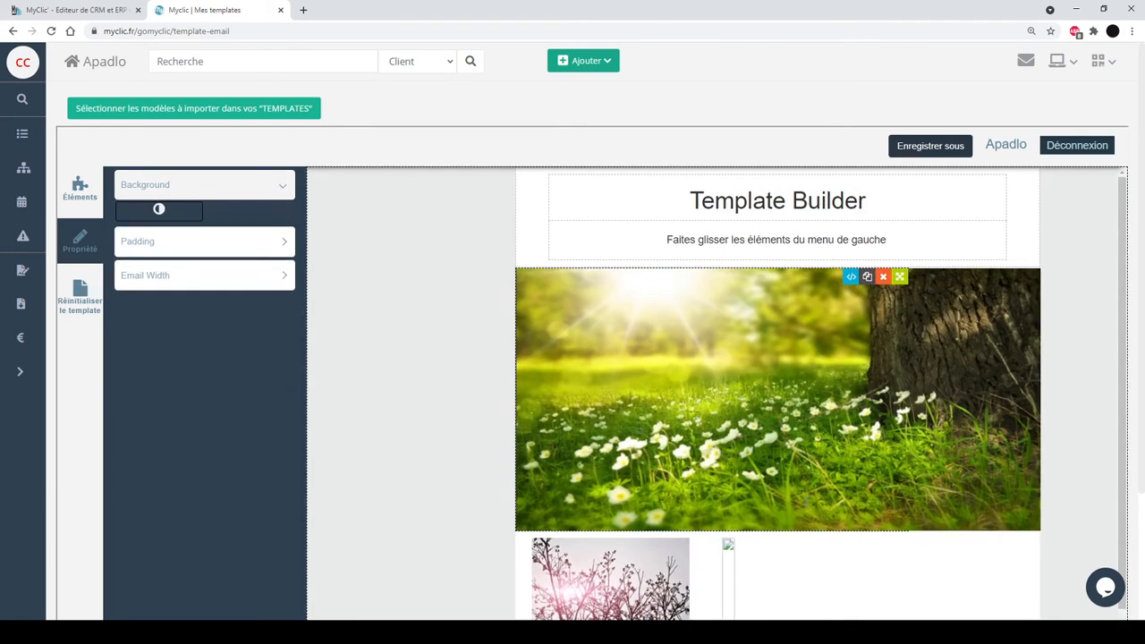
- Replace the empty second image of the two-image block with the green meadow photo from the library
scroll(728, 422, "down", 2)
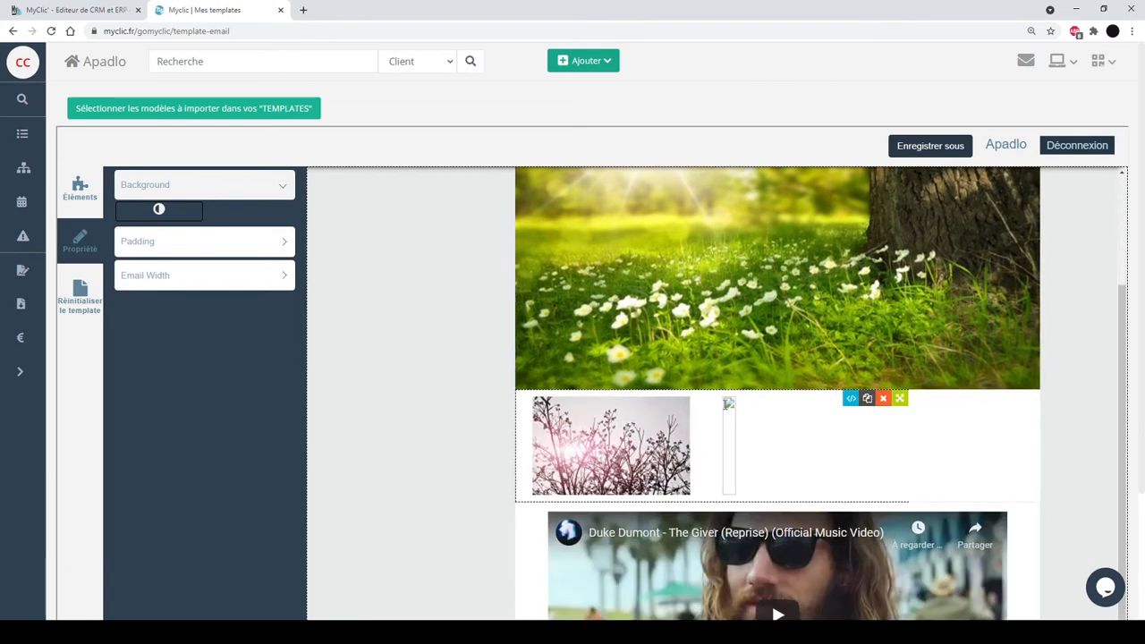
left_click(728, 404)
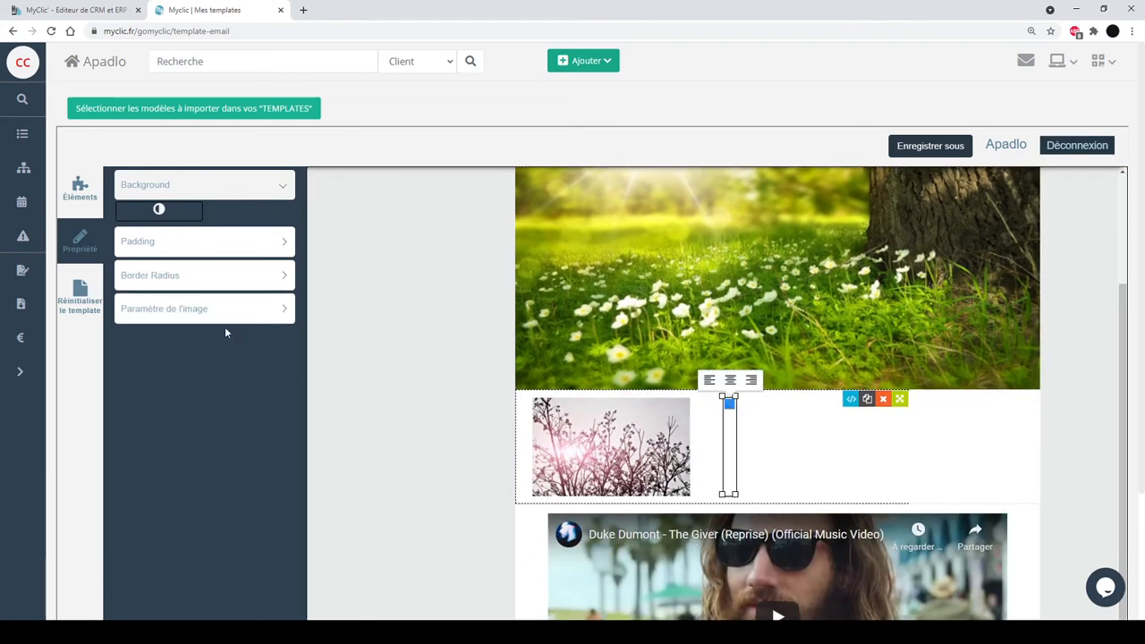
left_click(205, 308)
left_click(154, 316)
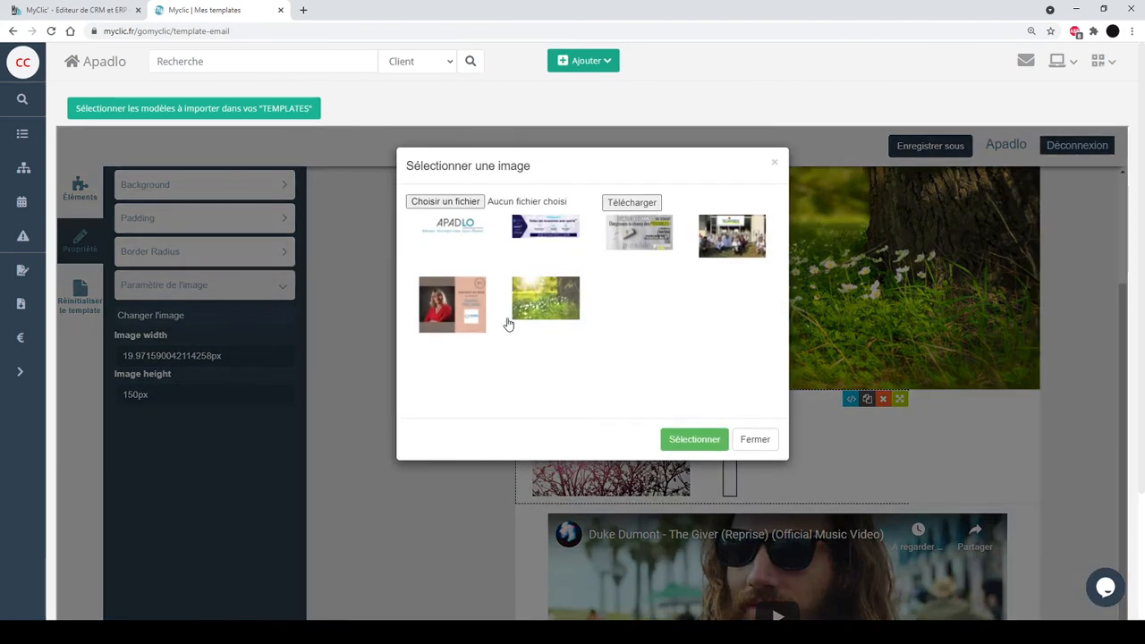
left_click(572, 298)
left_click(694, 439)
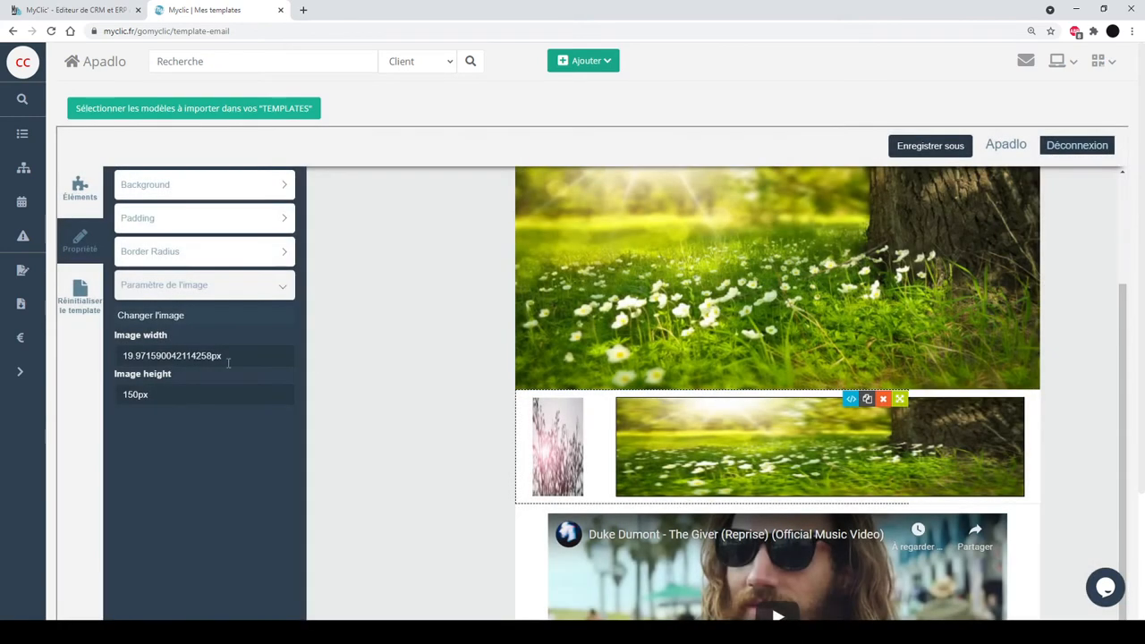
- Set the height of the meadow photo in the two-image block to 300
left_click_drag(160, 397, 104, 409)
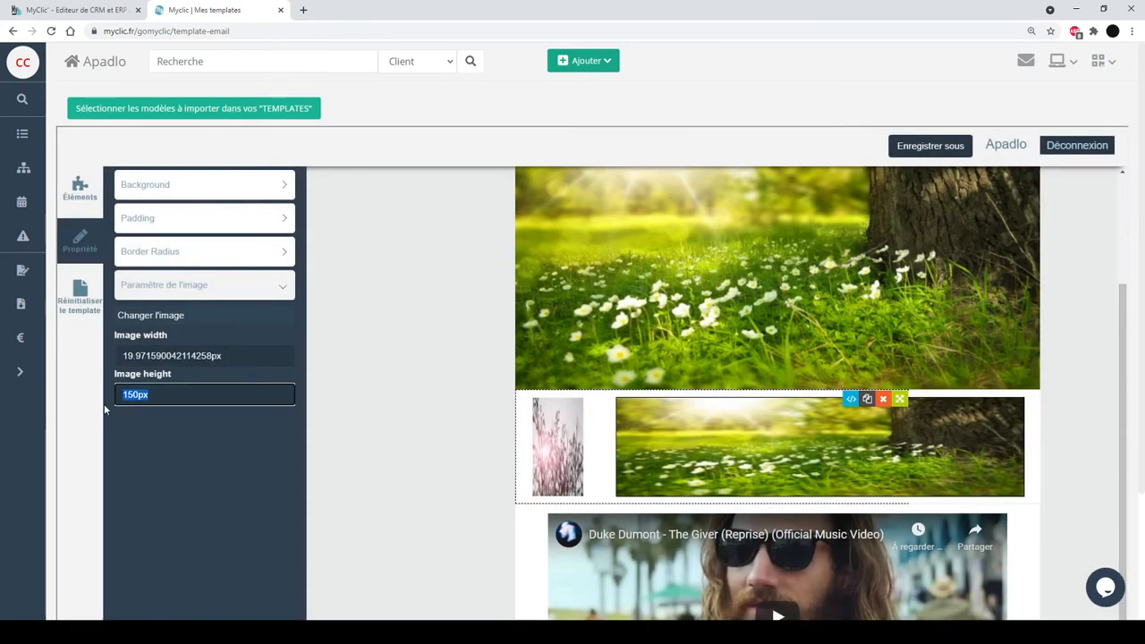
type("400")
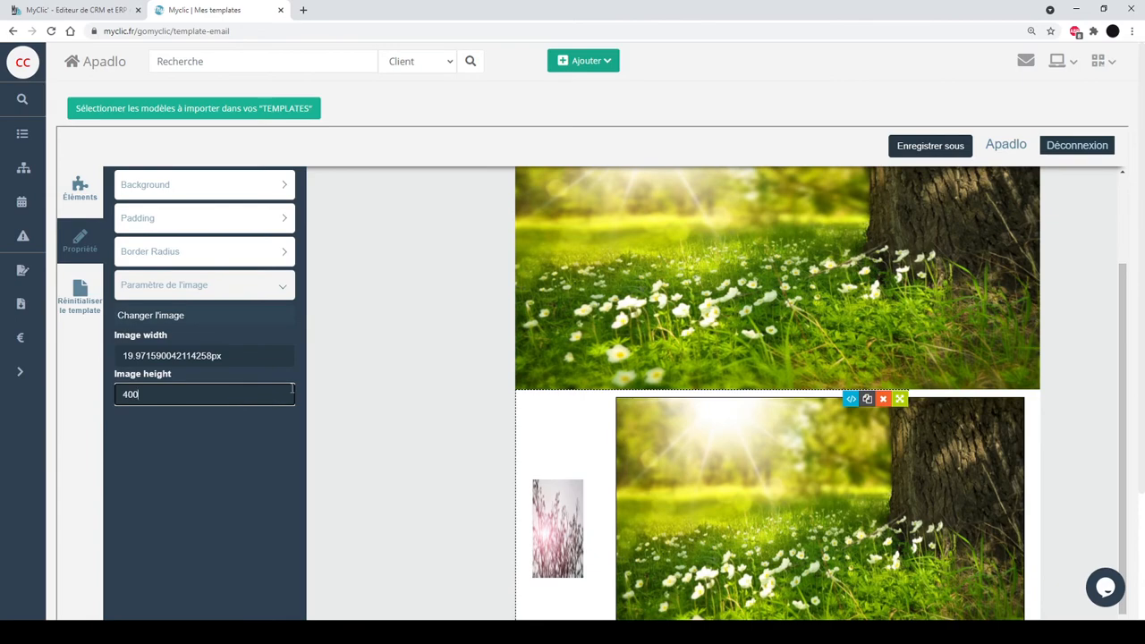
left_click_drag(142, 399, 95, 404)
type("300")
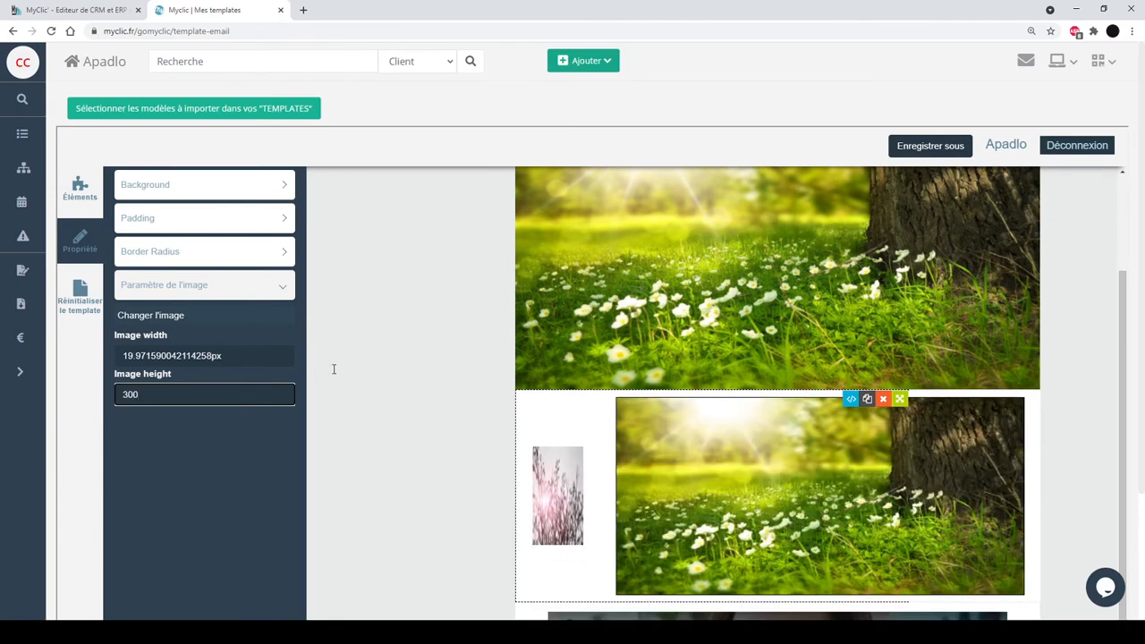
left_click(334, 368)
- Set the left padding of the meadow photo in the two-image block to 0
scroll(522, 368, "down", 2)
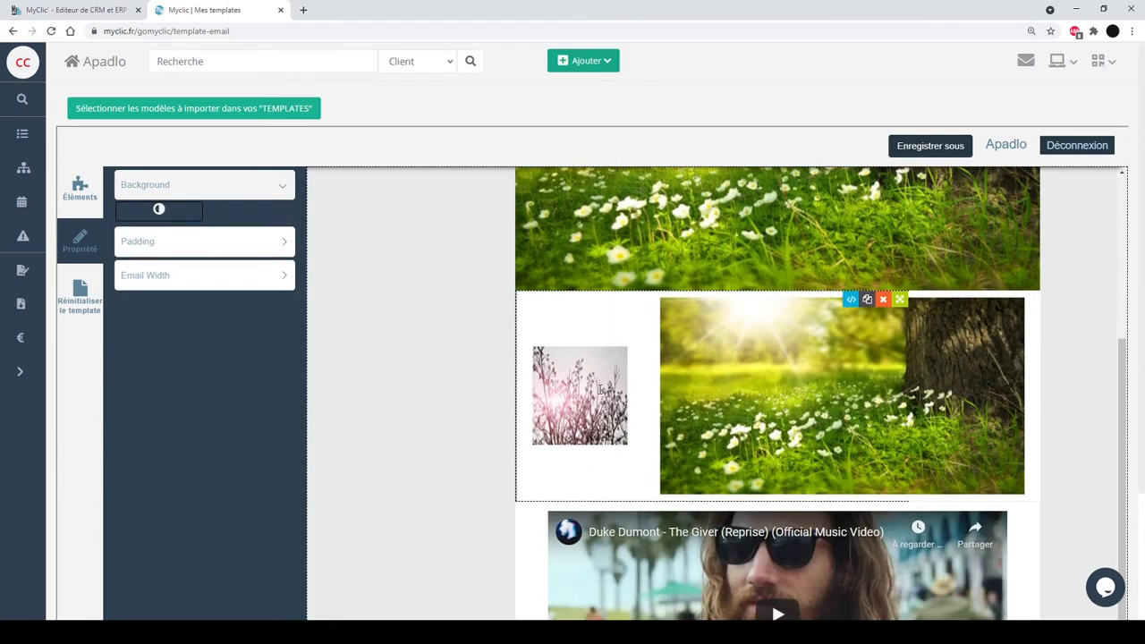
left_click(771, 385)
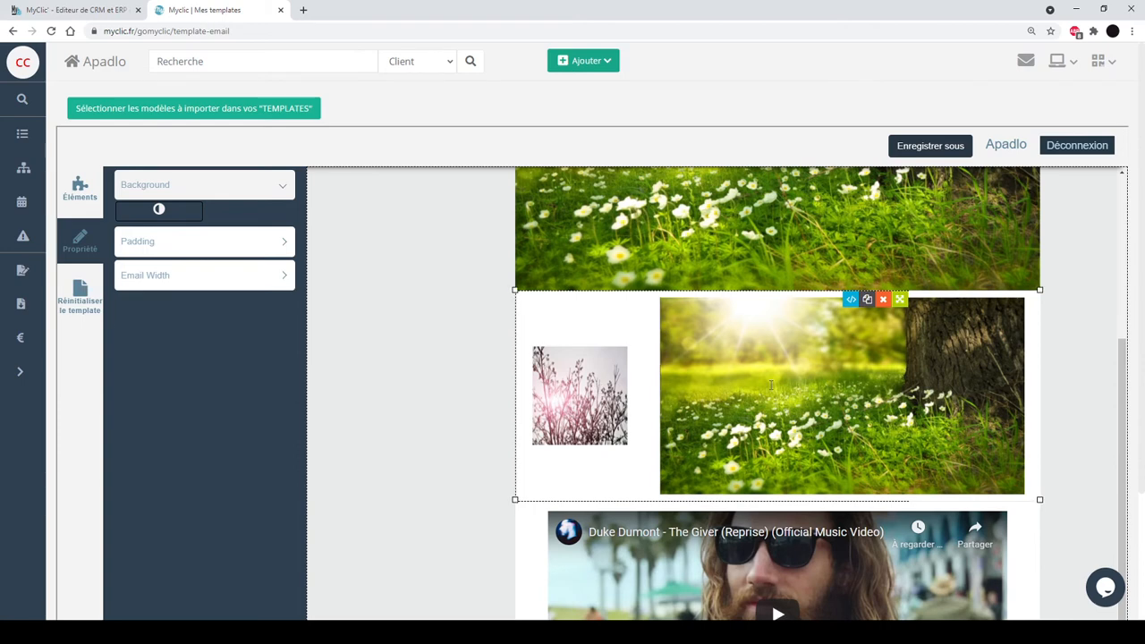
left_click(771, 385)
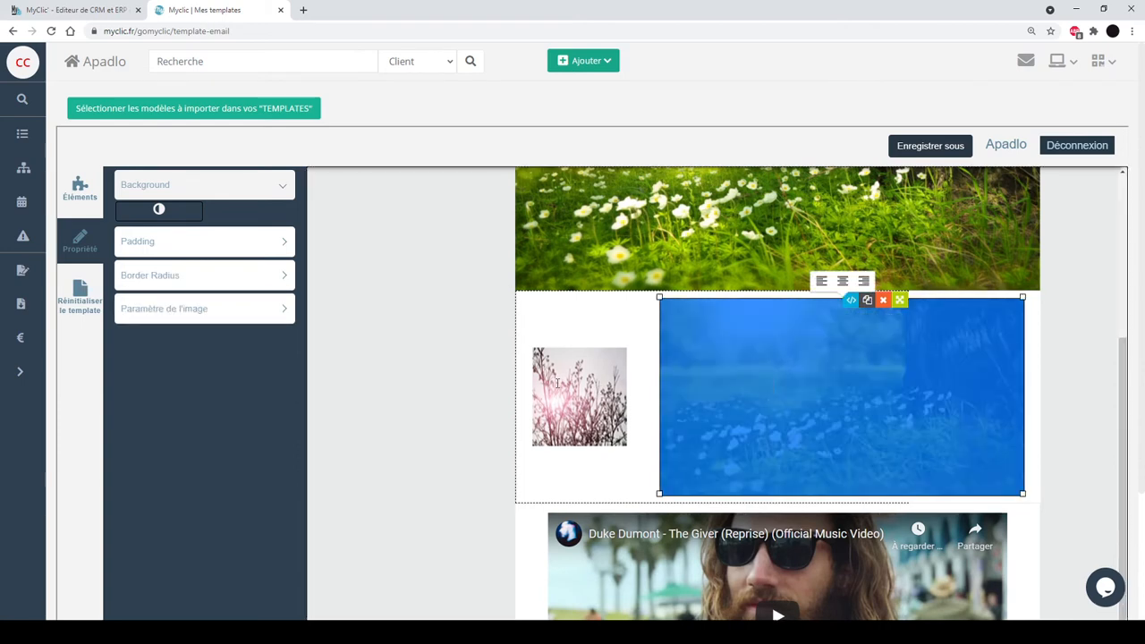
left_click(172, 245)
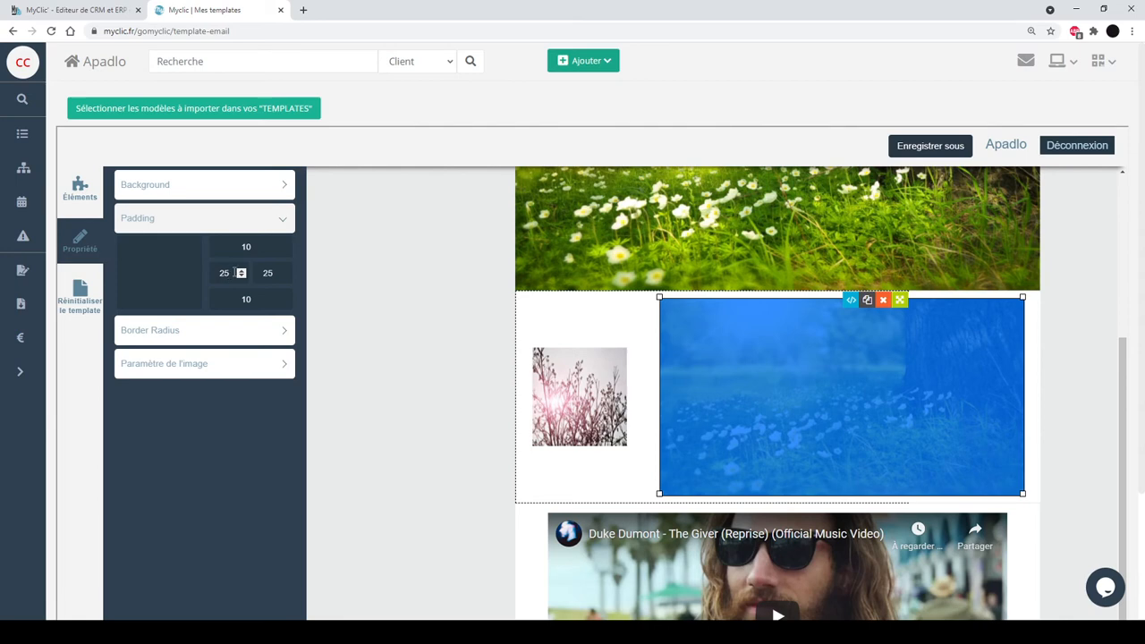
double_click(225, 273)
type("500")
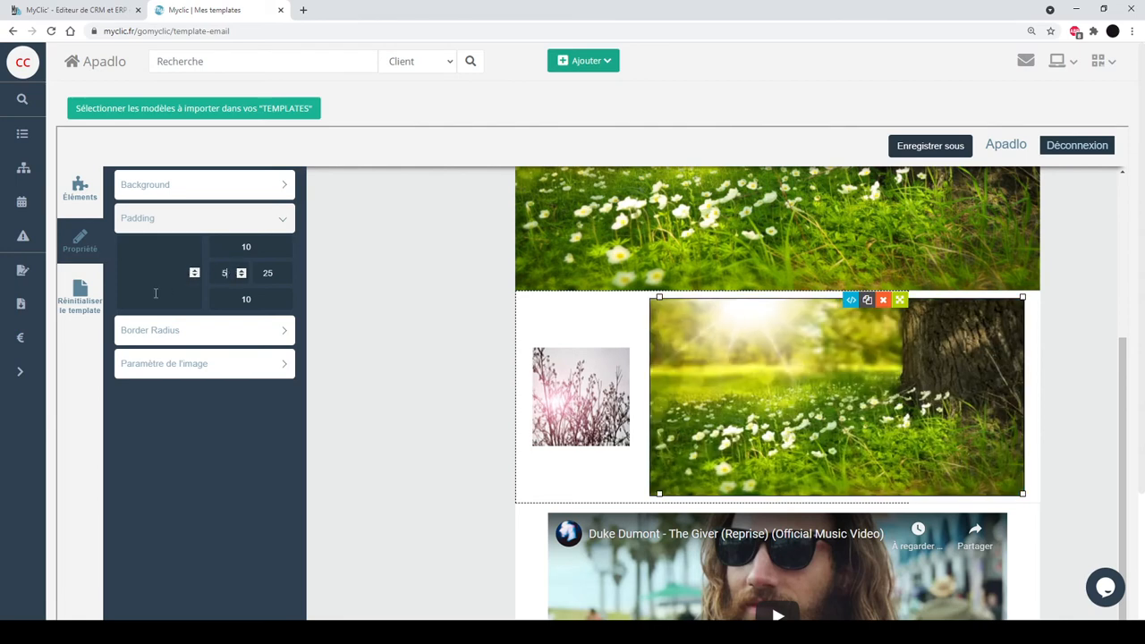
key("BackSpace")
key("BackSpace")
key("BackSpace")
left_click(815, 350)
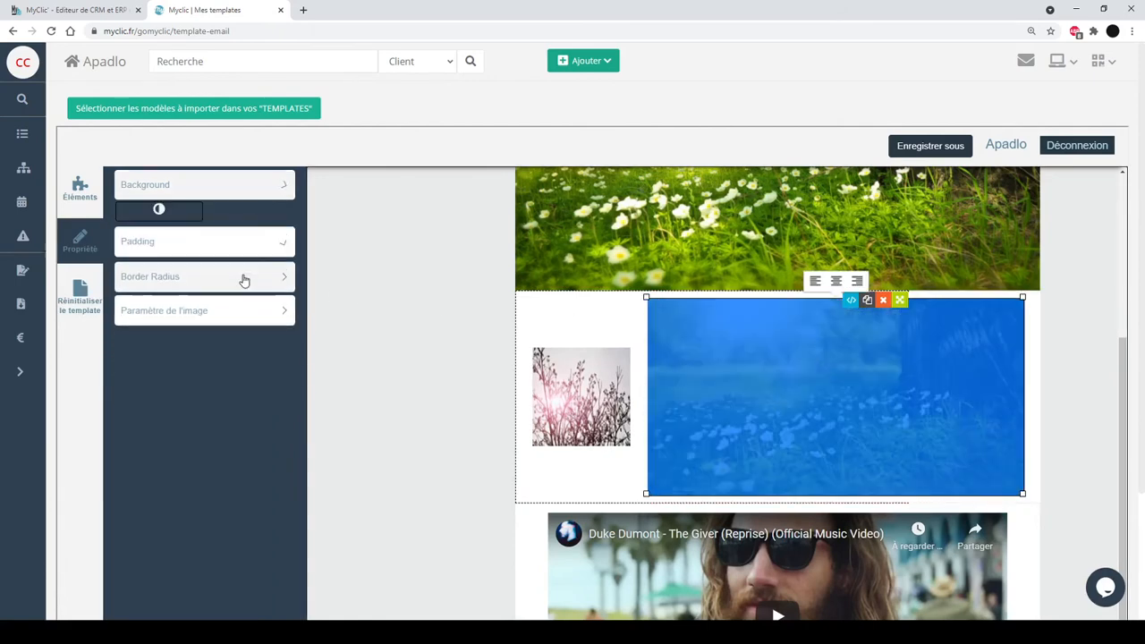
- Increase the right padding of the meadow photo in the two-image block to more than 40
left_click(251, 246)
left_click(285, 271)
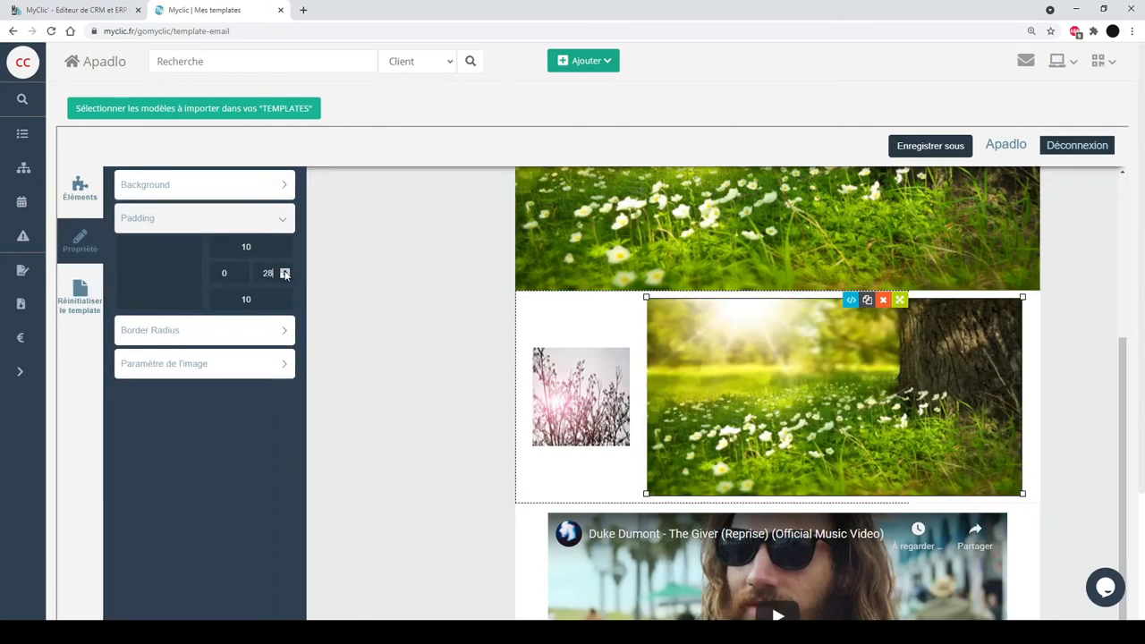
left_click(284, 271)
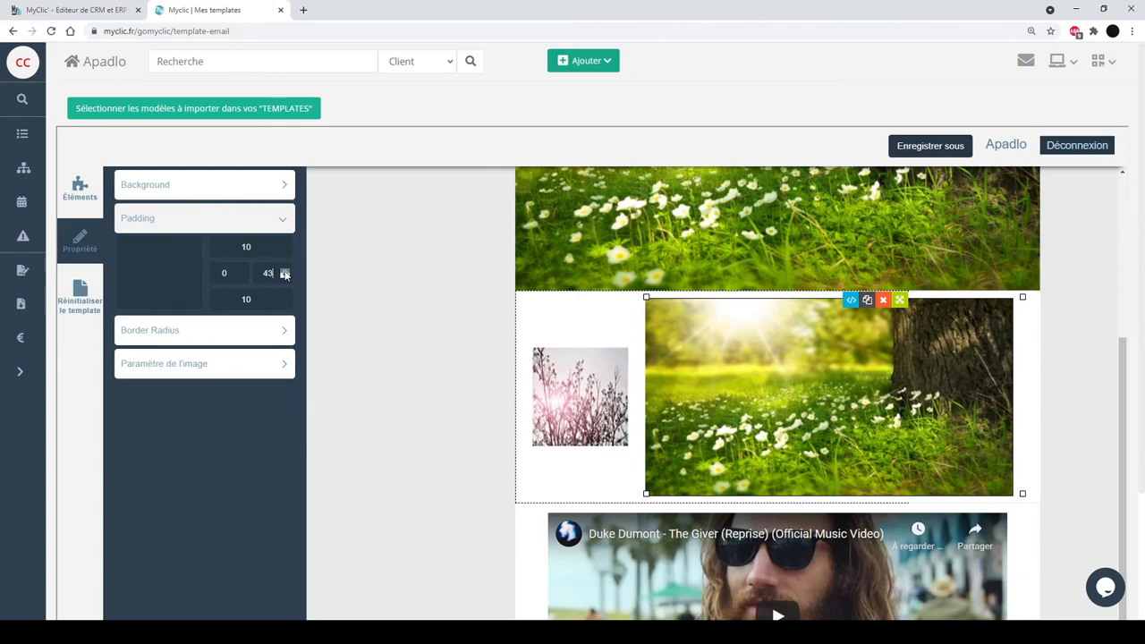
left_click(381, 350)
scroll(378, 358, "down", 3)
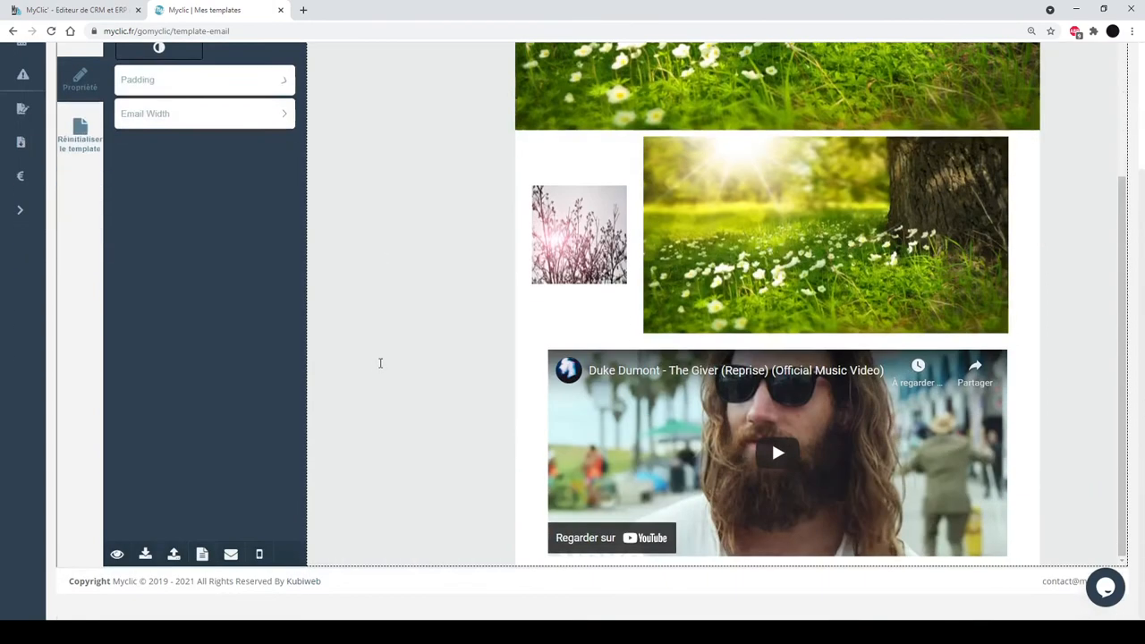
- Open the YouTube URL setting of the video block below the two images
left_click(541, 402)
left_click(528, 405)
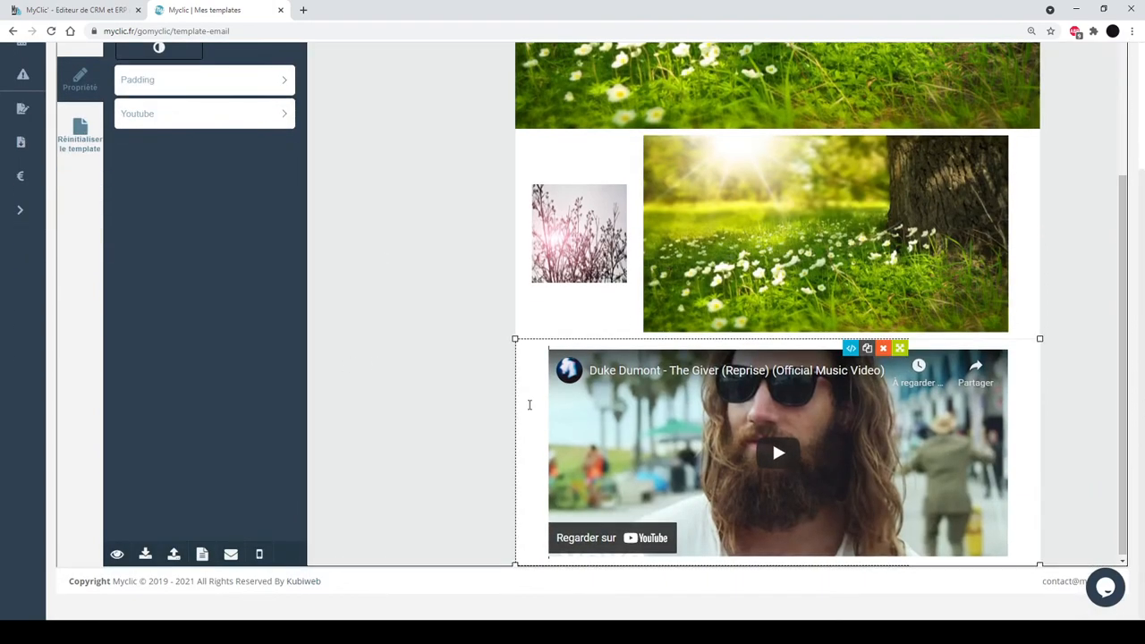
scroll(409, 292, "up", 2)
scroll(570, 470, "down", 2)
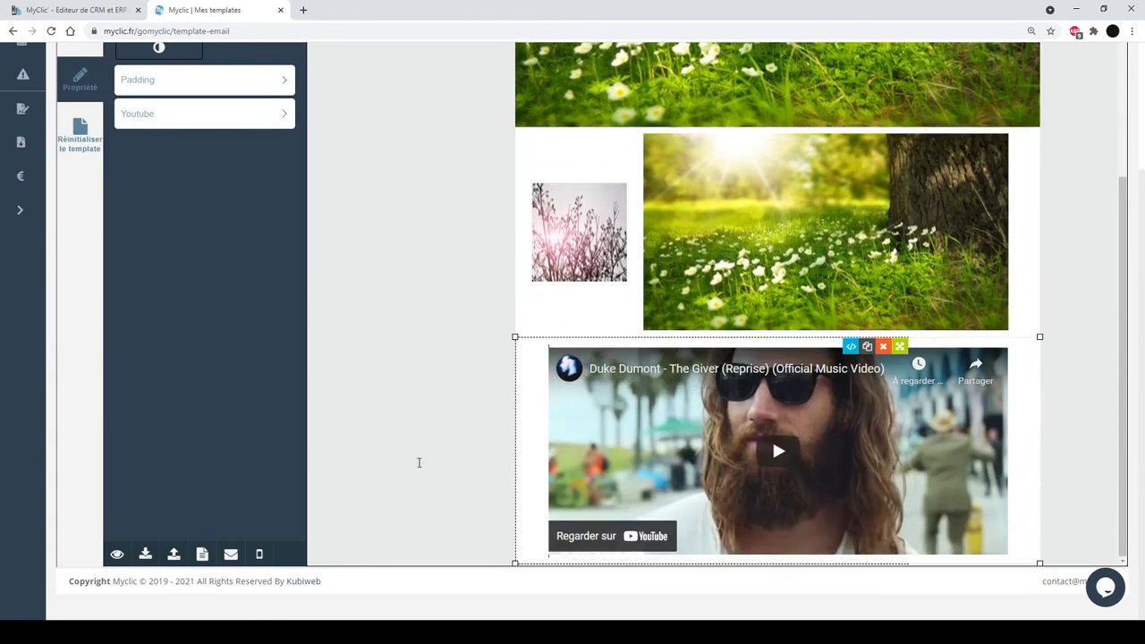
scroll(407, 447, "up", 3)
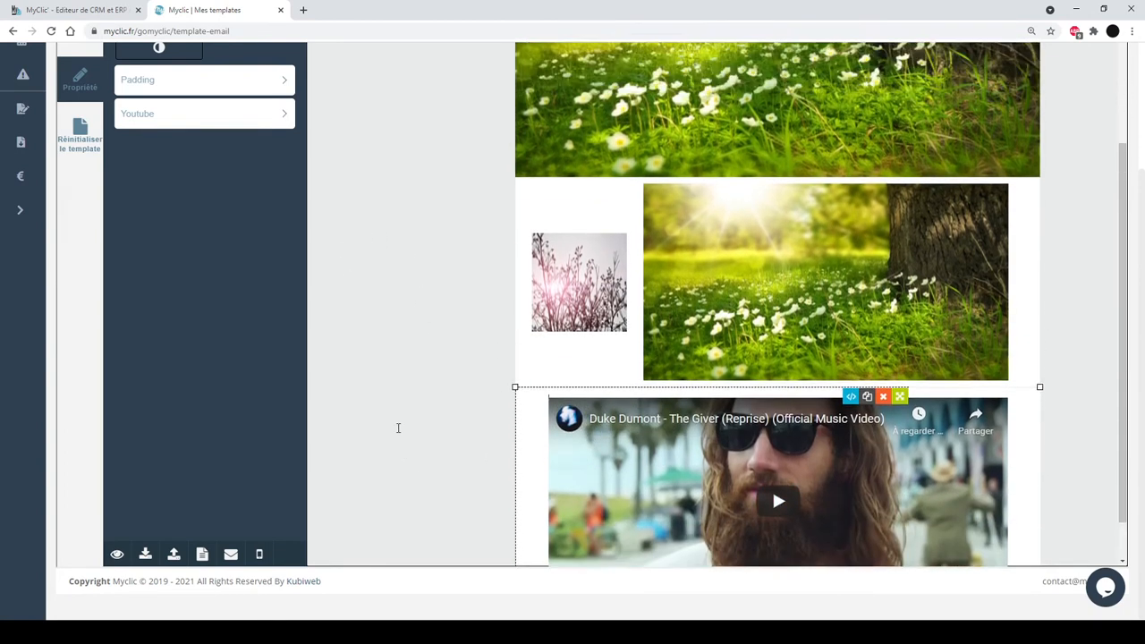
scroll(229, 239, "up", 2)
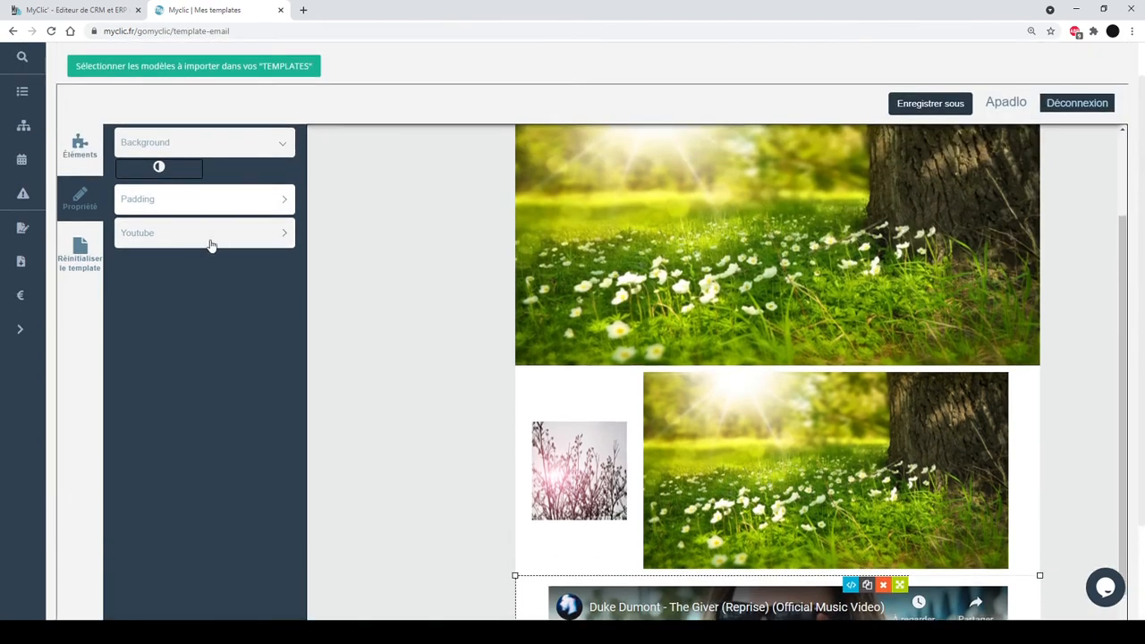
left_click(217, 240)
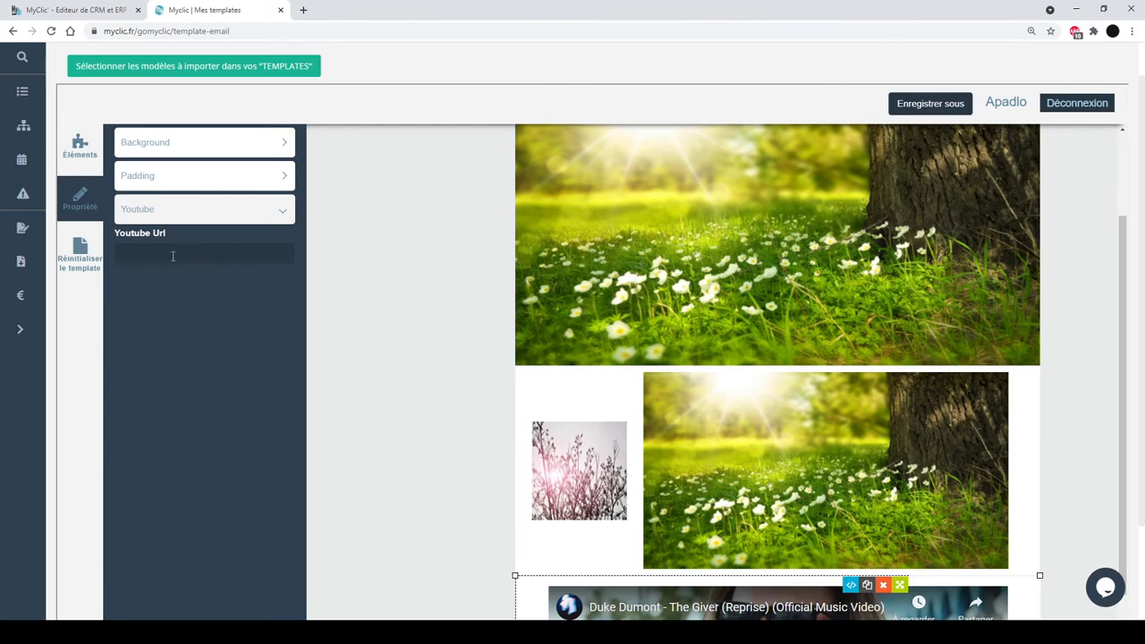
scroll(269, 322, "down", 2)
scroll(272, 330, "up", 1)
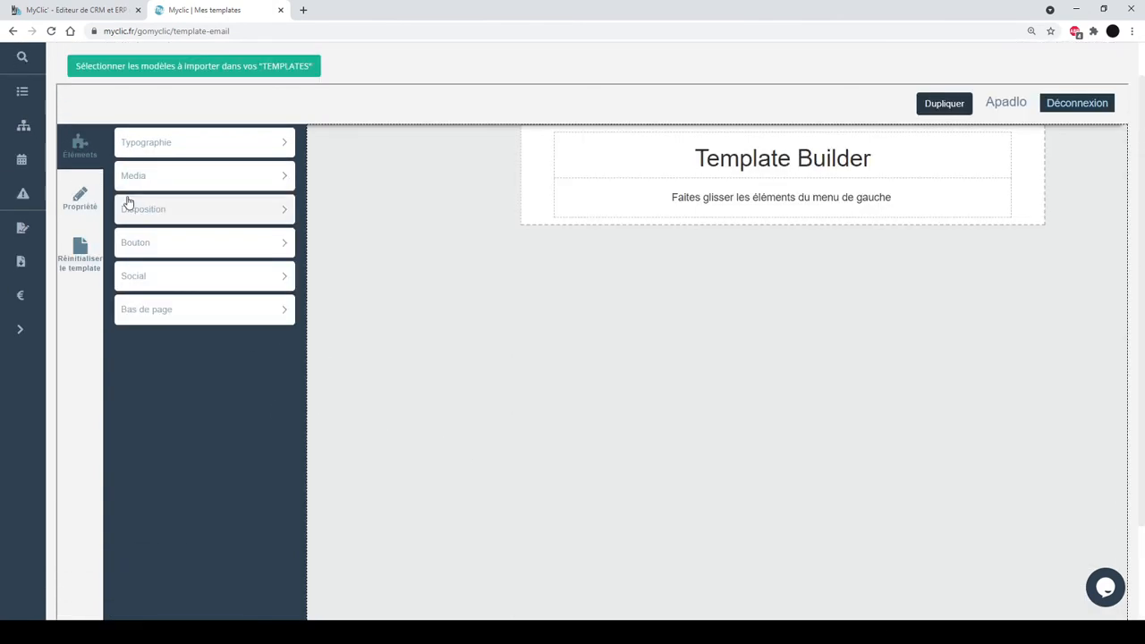
- Add four Paragraphe blocks one below the other under the Template Builder heading
left_click(140, 208)
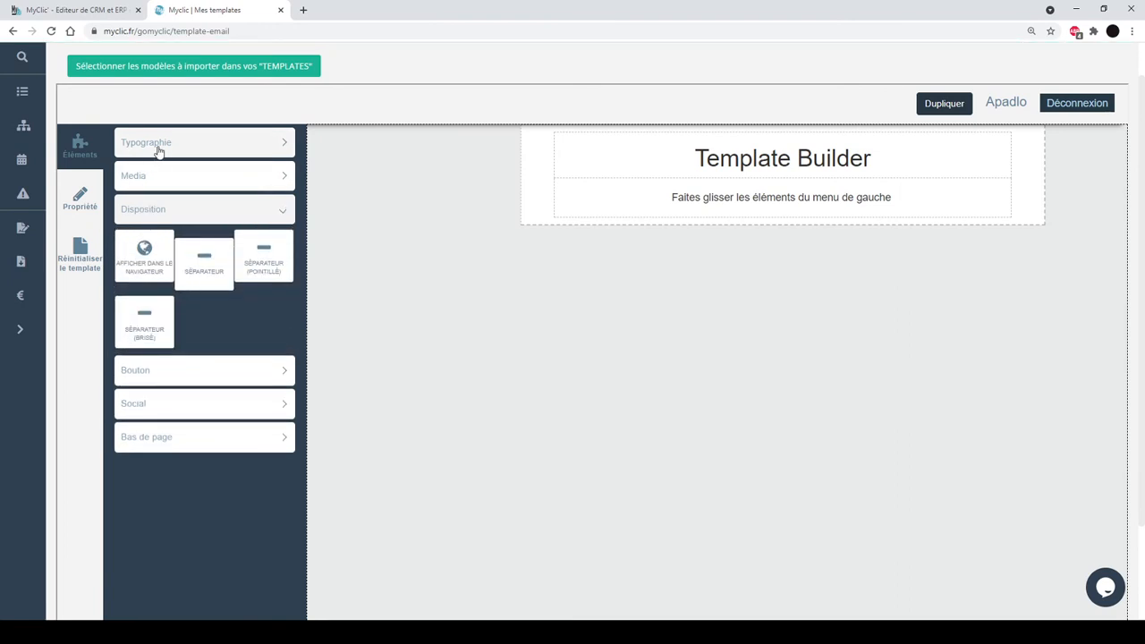
left_click(158, 148)
left_click(202, 417)
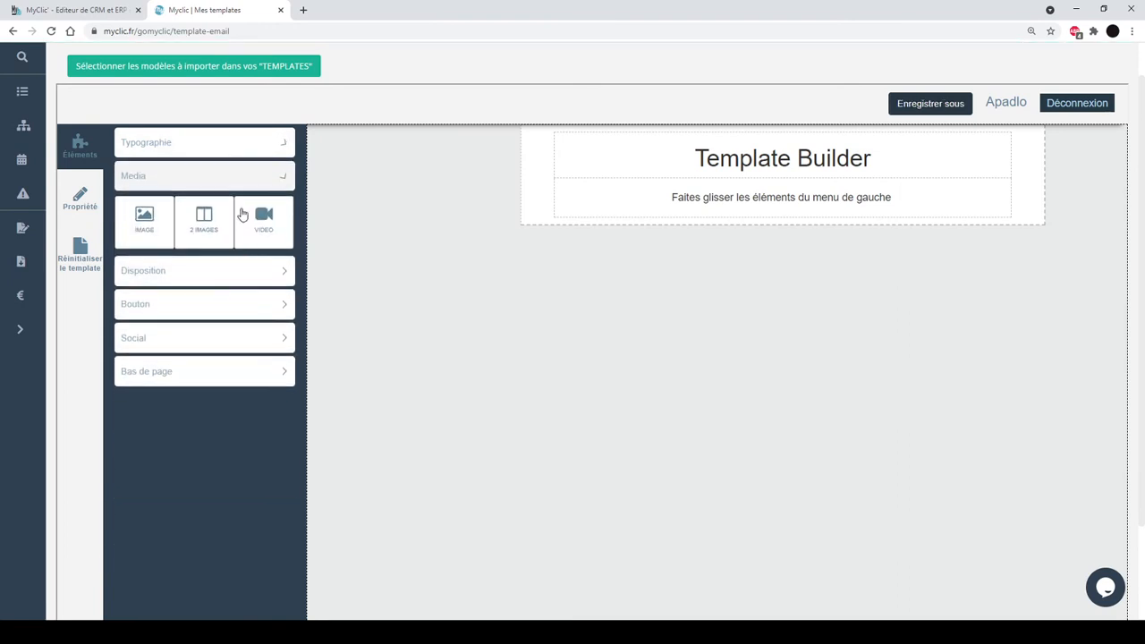
left_click(183, 148)
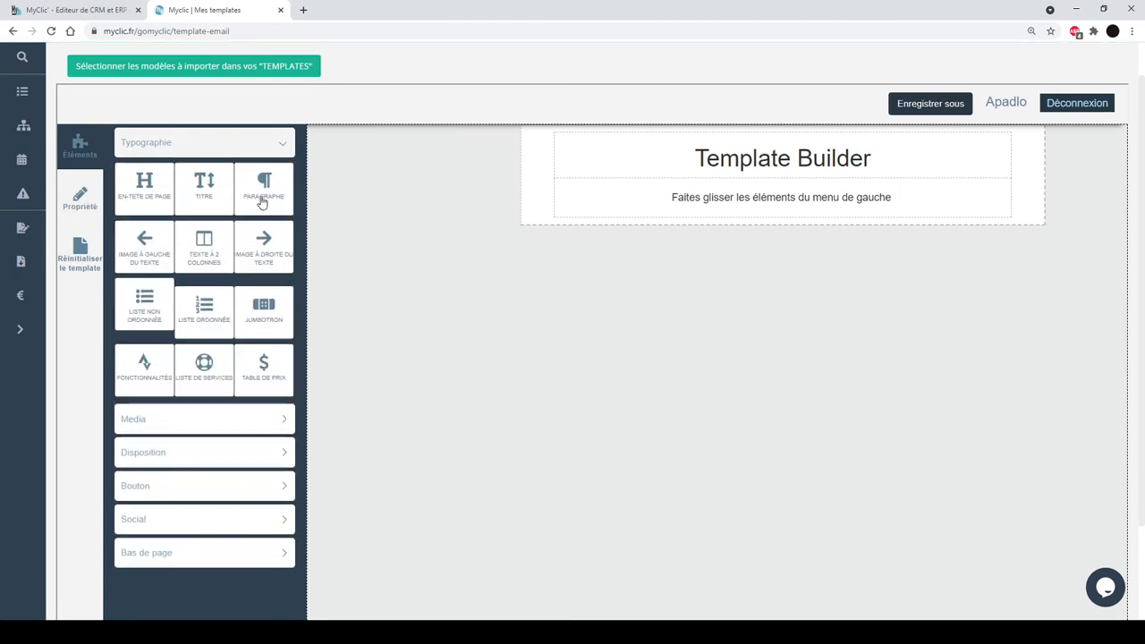
left_click_drag(263, 202, 590, 269)
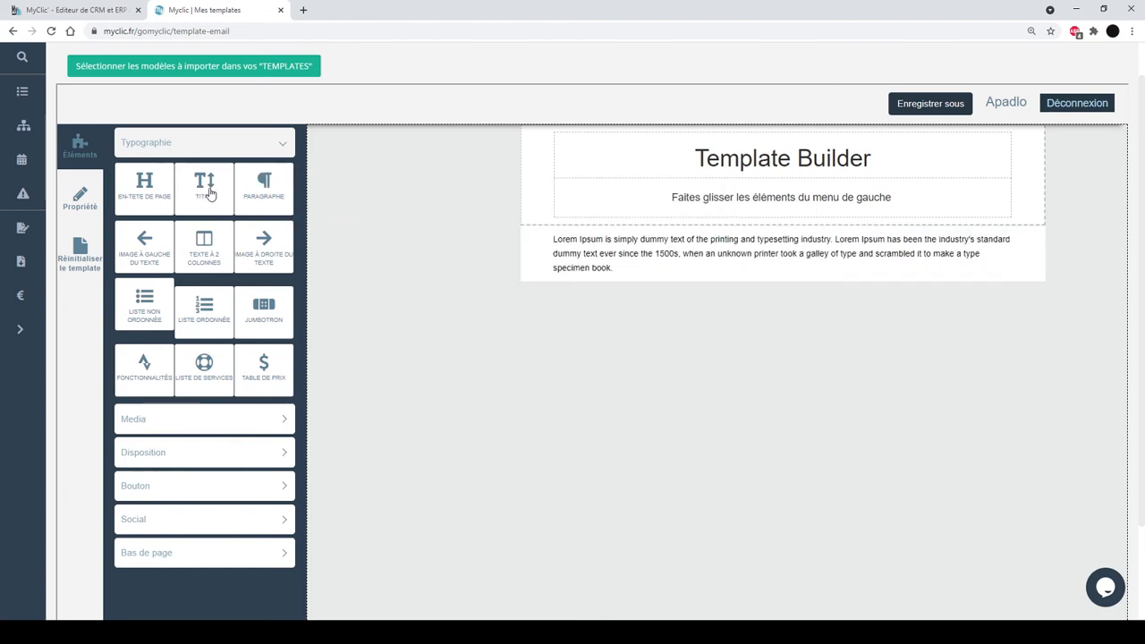
left_click_drag(251, 195, 537, 343)
left_click_drag(278, 206, 555, 447)
- Place a separator in each gap between the four paragraphs, starting with the plain Séparateur and ending with Séparateur (brisé)
left_click(215, 452)
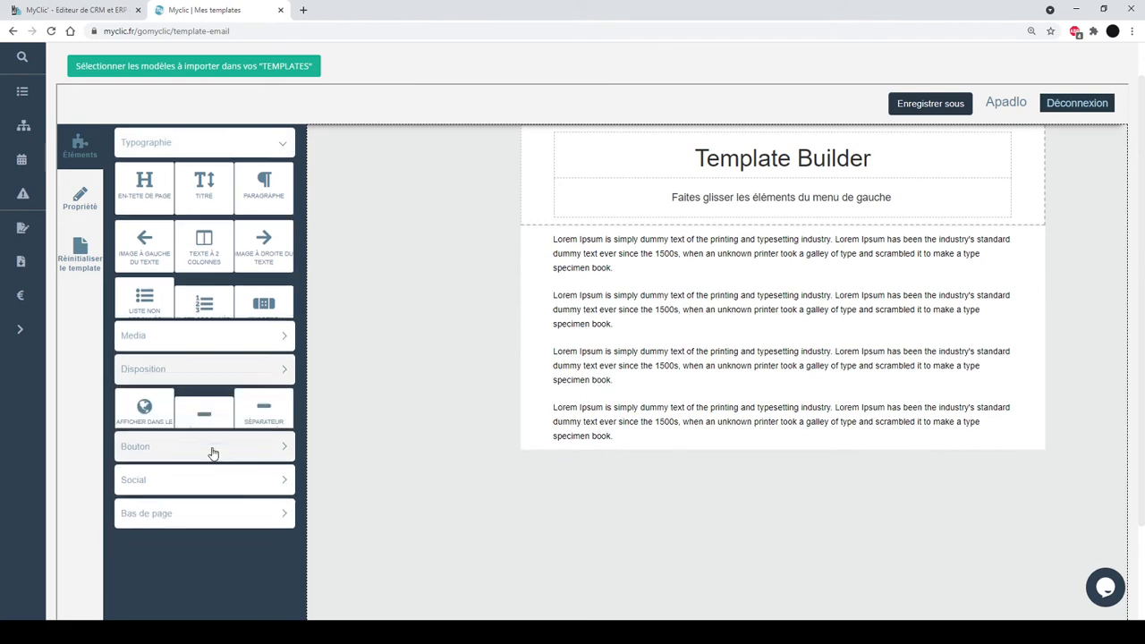
left_click_drag(203, 274, 604, 310)
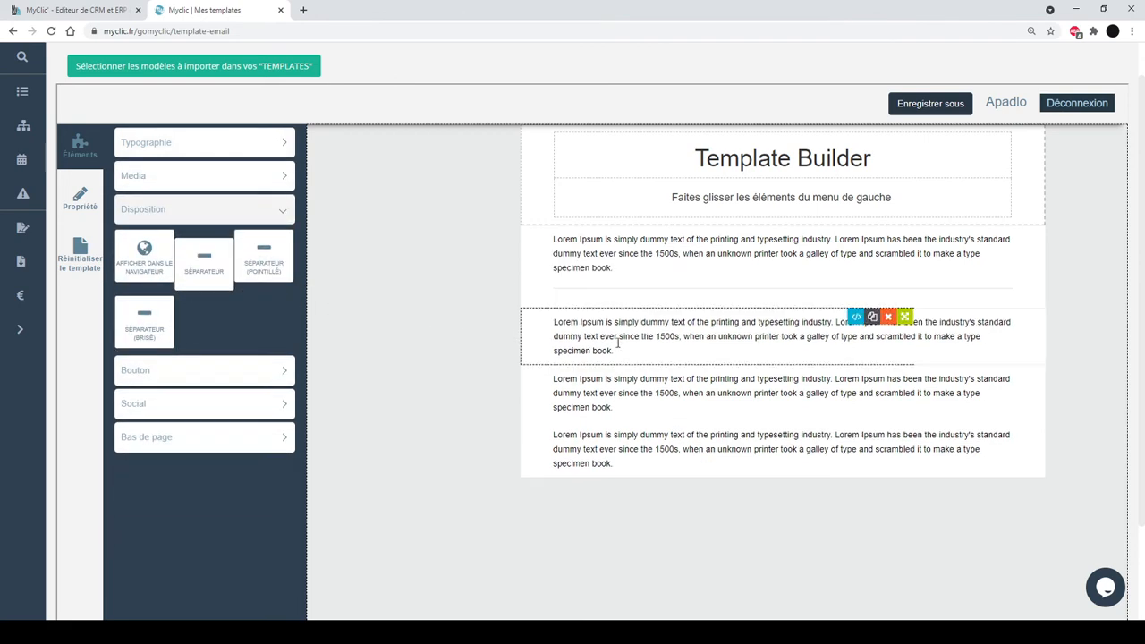
left_click_drag(207, 255, 560, 431)
left_click_drag(145, 320, 637, 504)
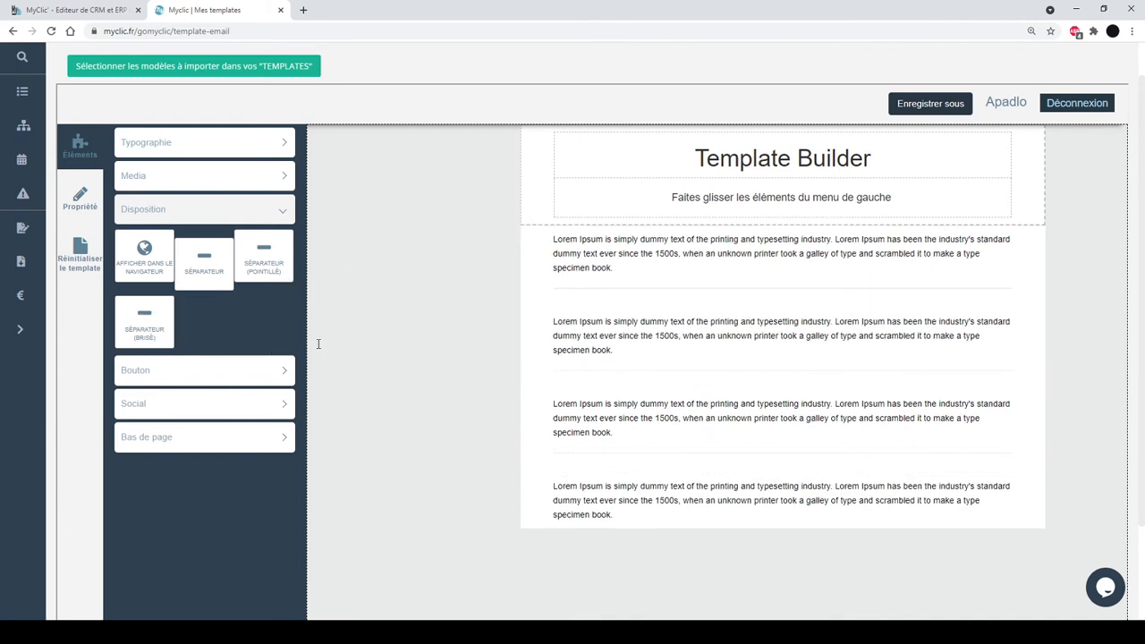
- Add the Afficher dans le navigateur link above the heading and a single Bouton block below the last paragraph
left_click_drag(134, 257, 553, 174)
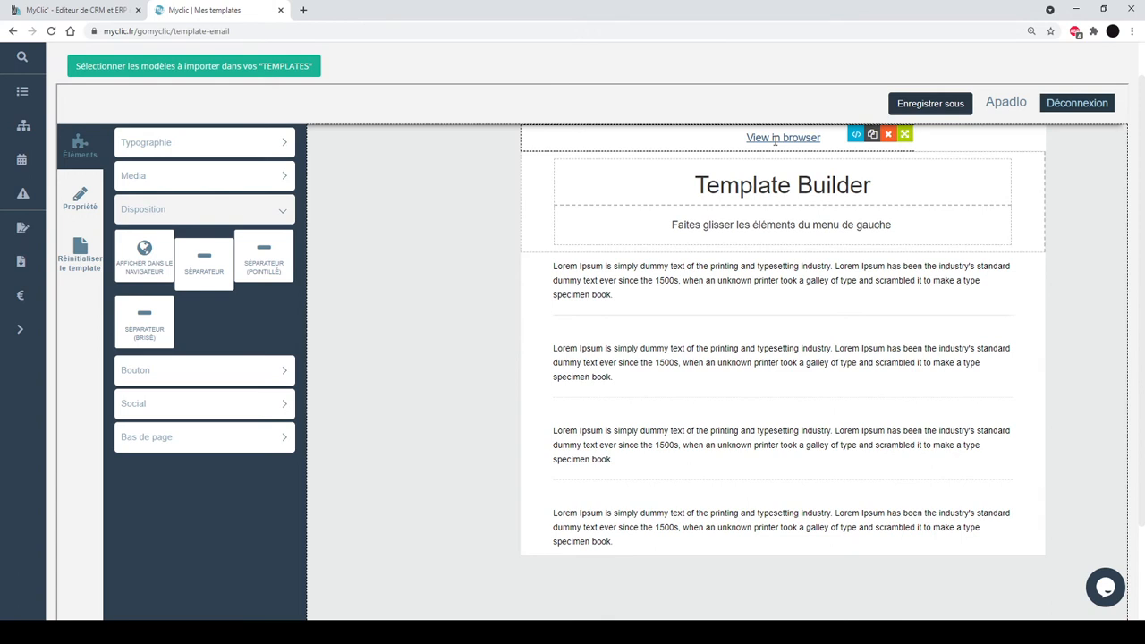
left_click(230, 368)
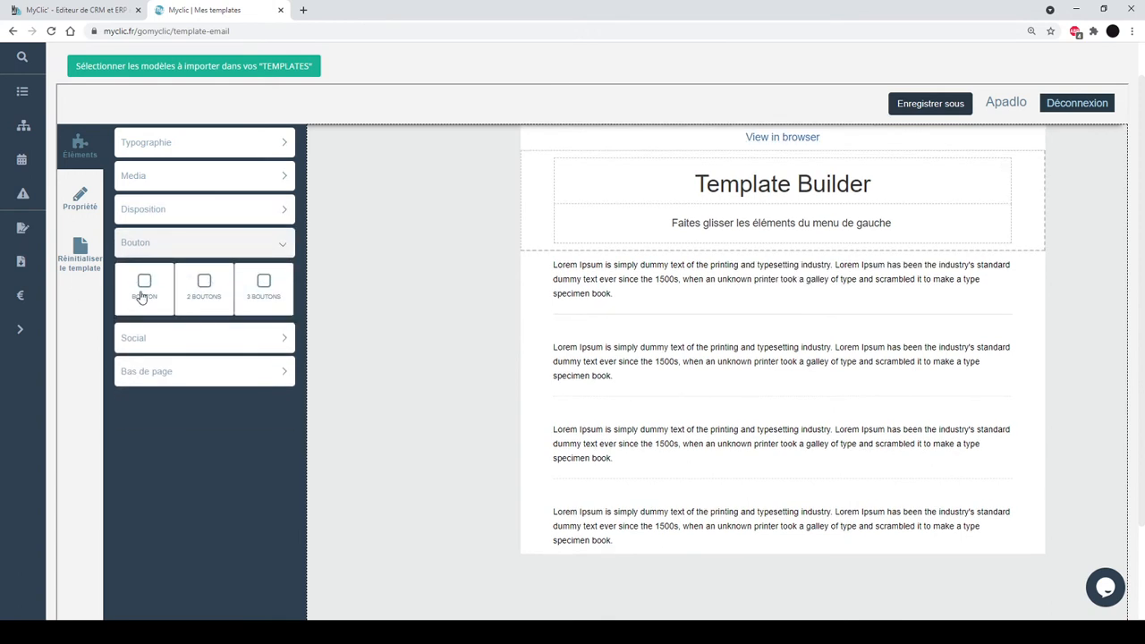
left_click_drag(140, 297, 489, 471)
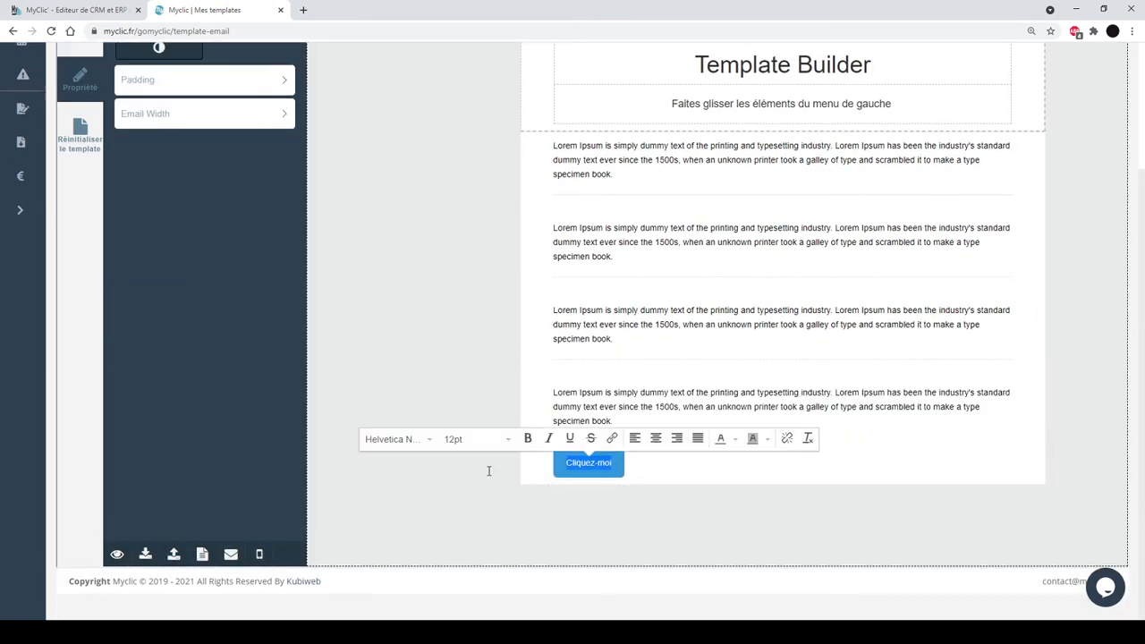
left_click(612, 439)
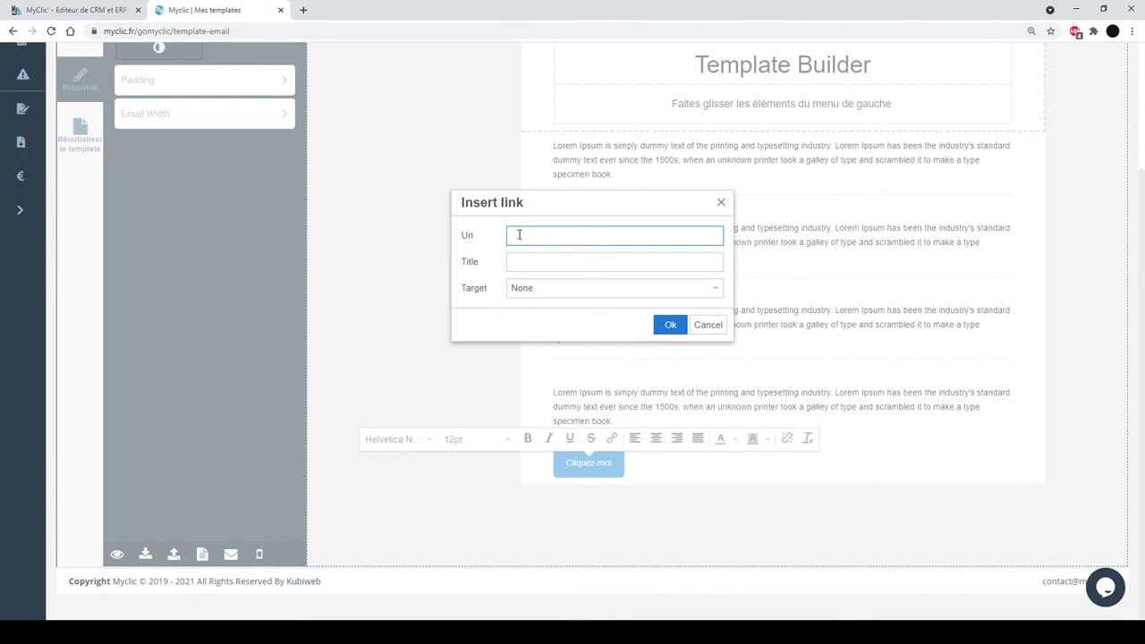
left_click(716, 324)
left_click(636, 483)
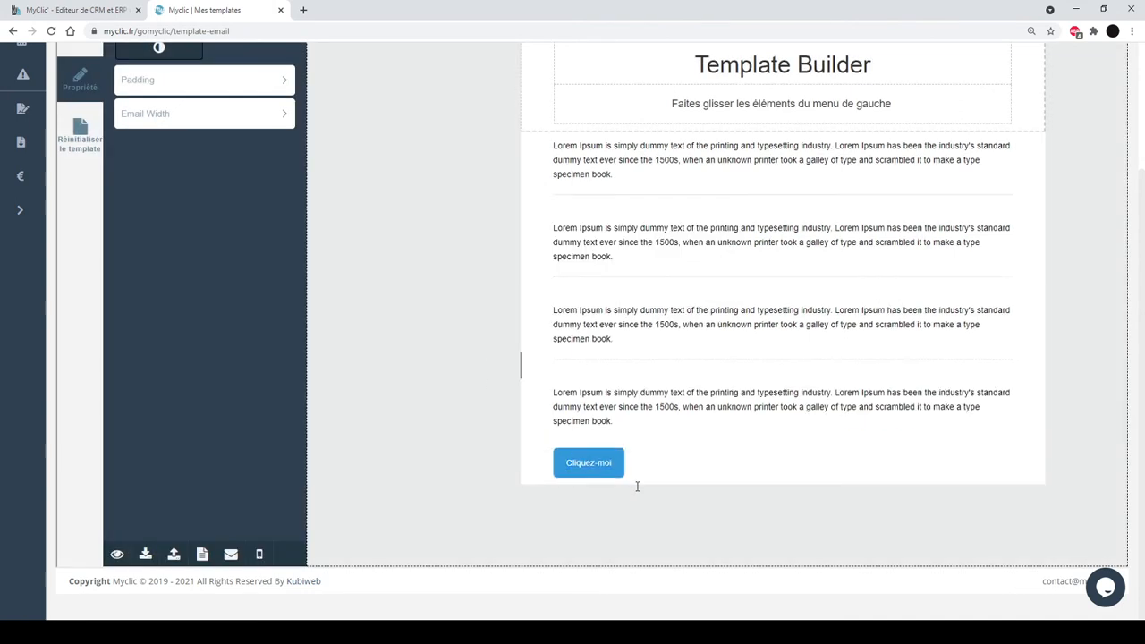
- Try dark olive, blue and lime backgrounds on the Cliquez-moi button and settle on medium green
left_click(619, 463)
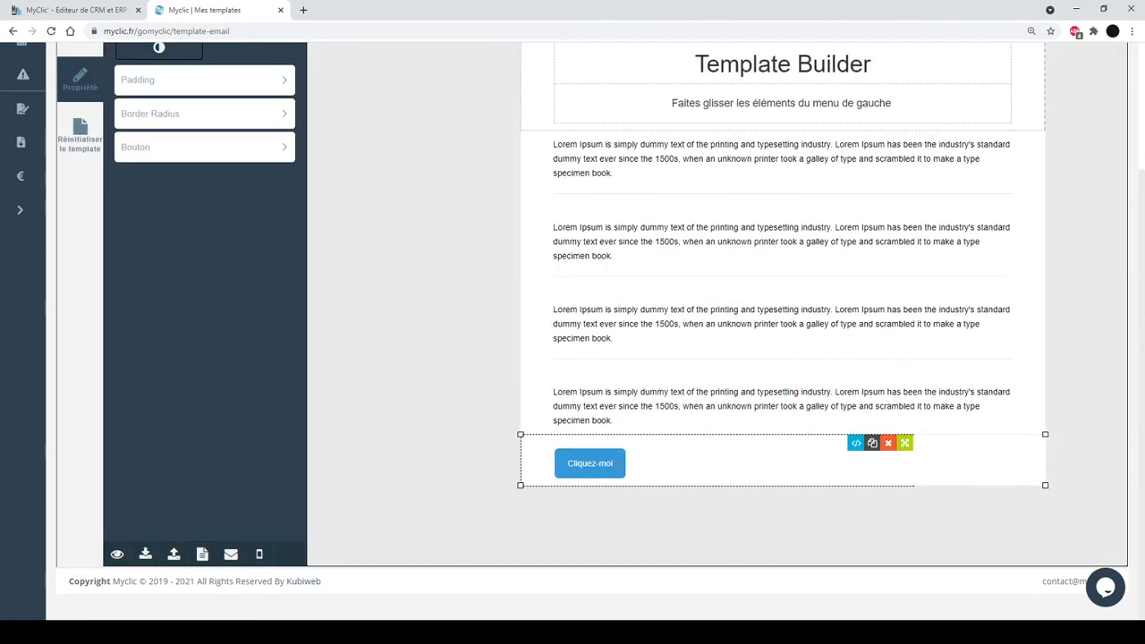
left_click_drag(618, 464, 535, 462)
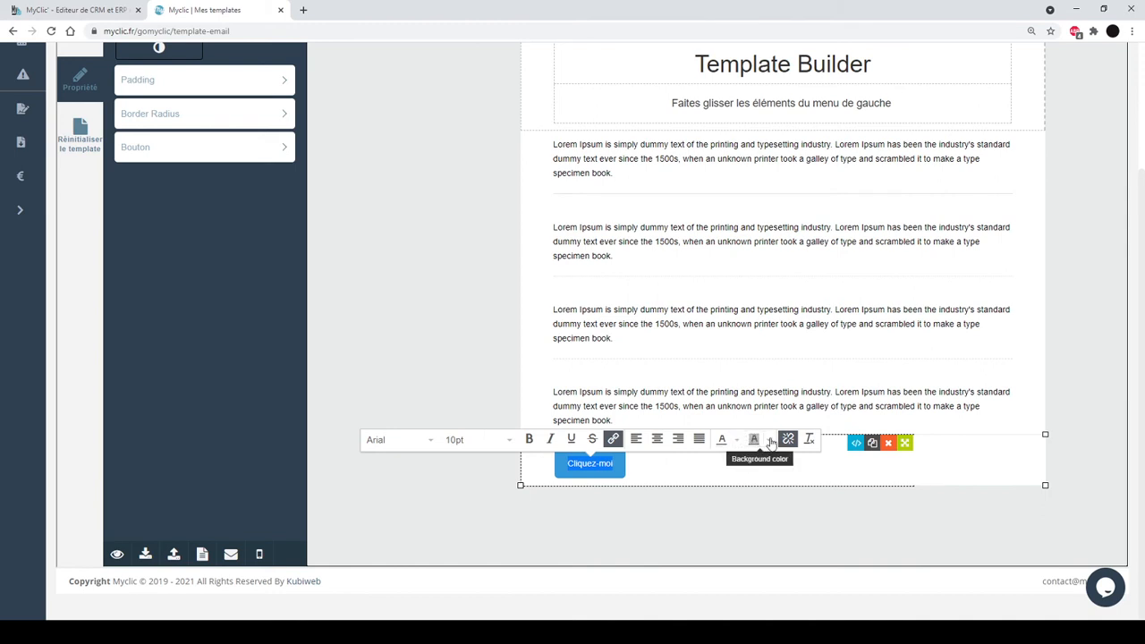
left_click(771, 443)
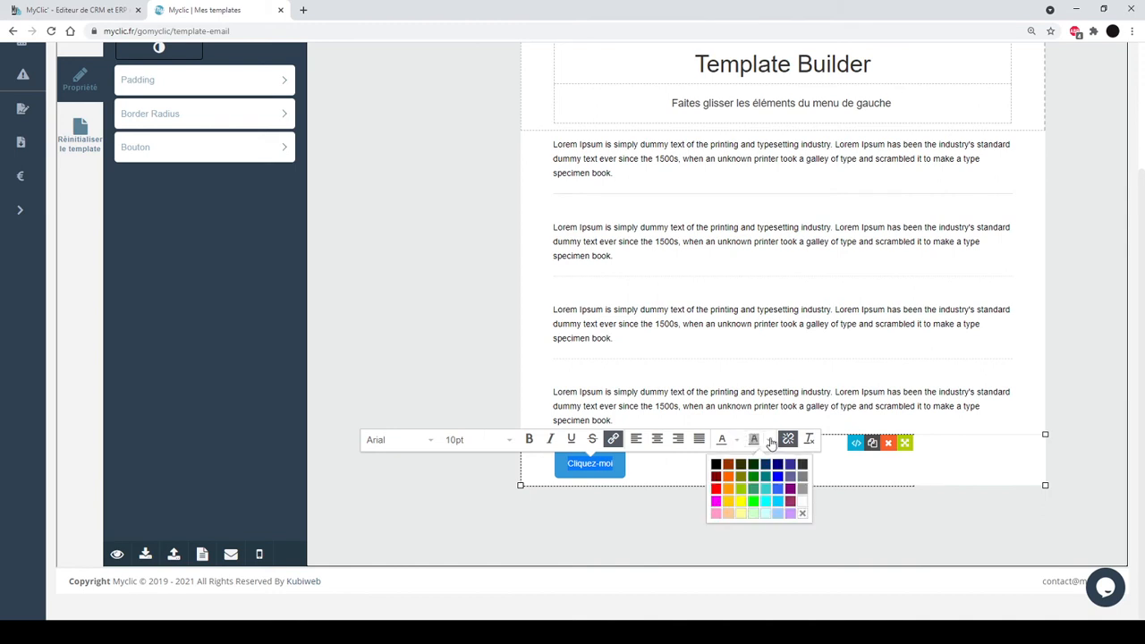
left_click(742, 469)
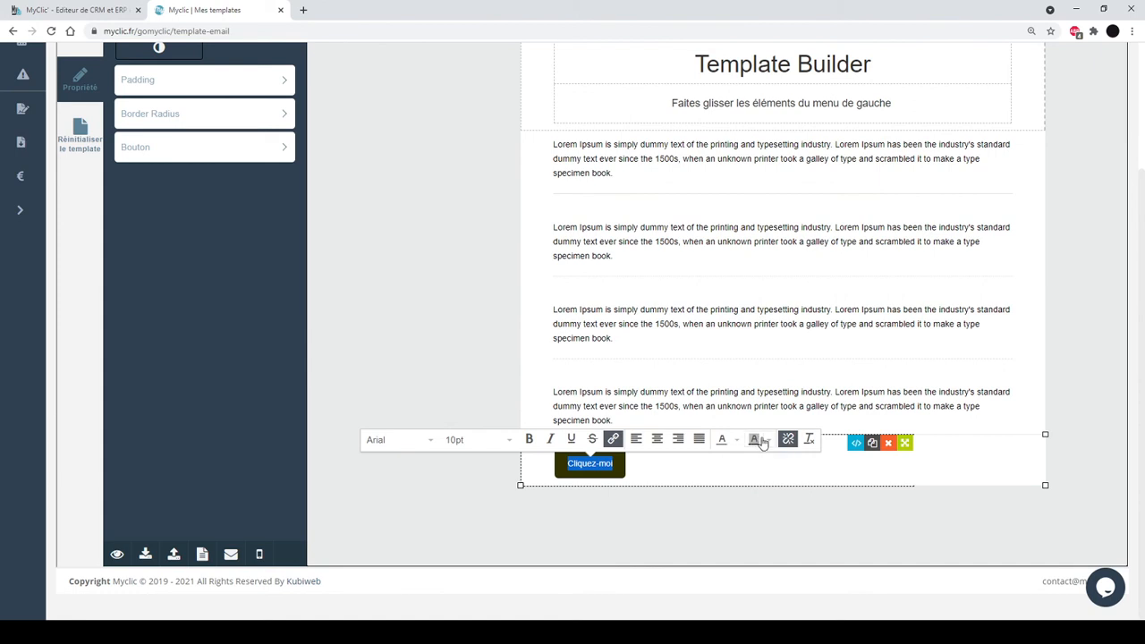
left_click(768, 440)
left_click(779, 489)
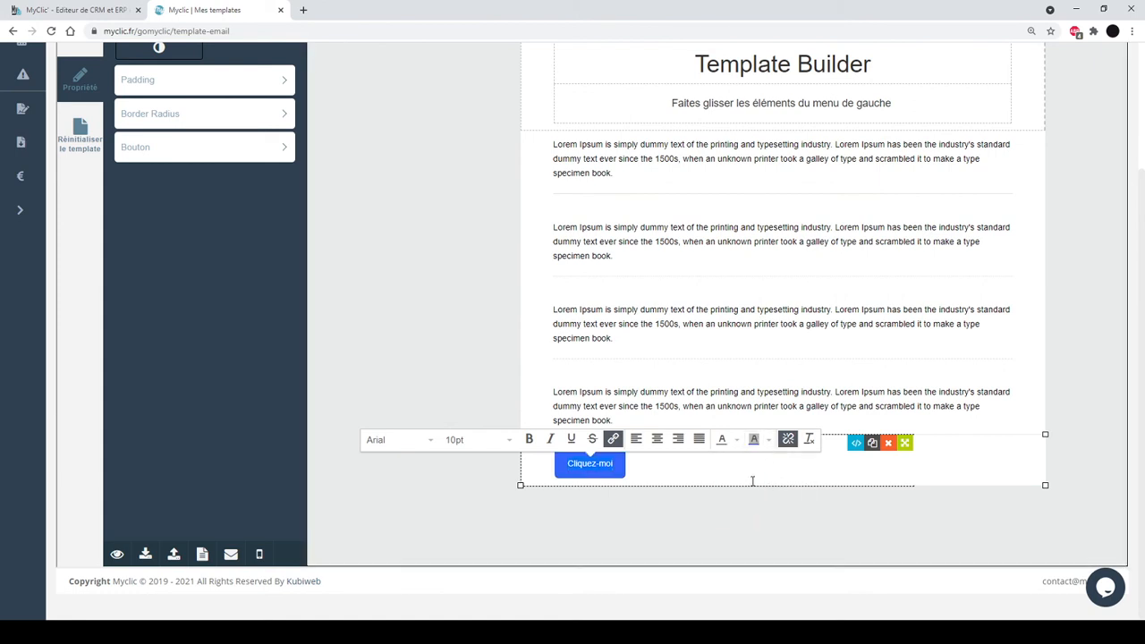
left_click(770, 440)
left_click(743, 481)
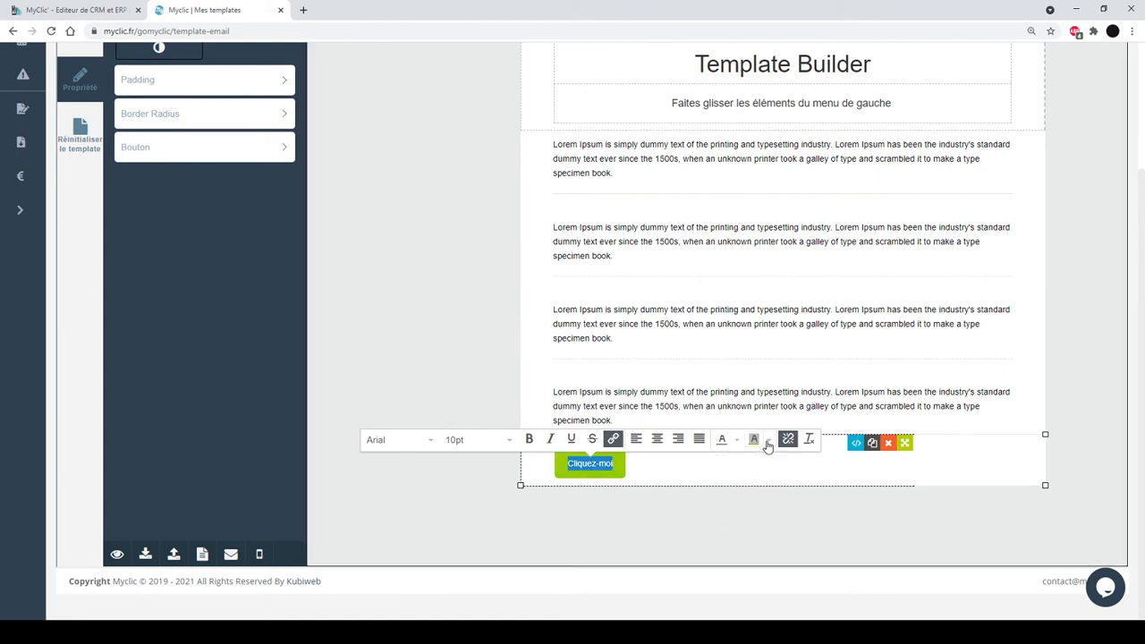
left_click(769, 440)
left_click(756, 471)
left_click(598, 493)
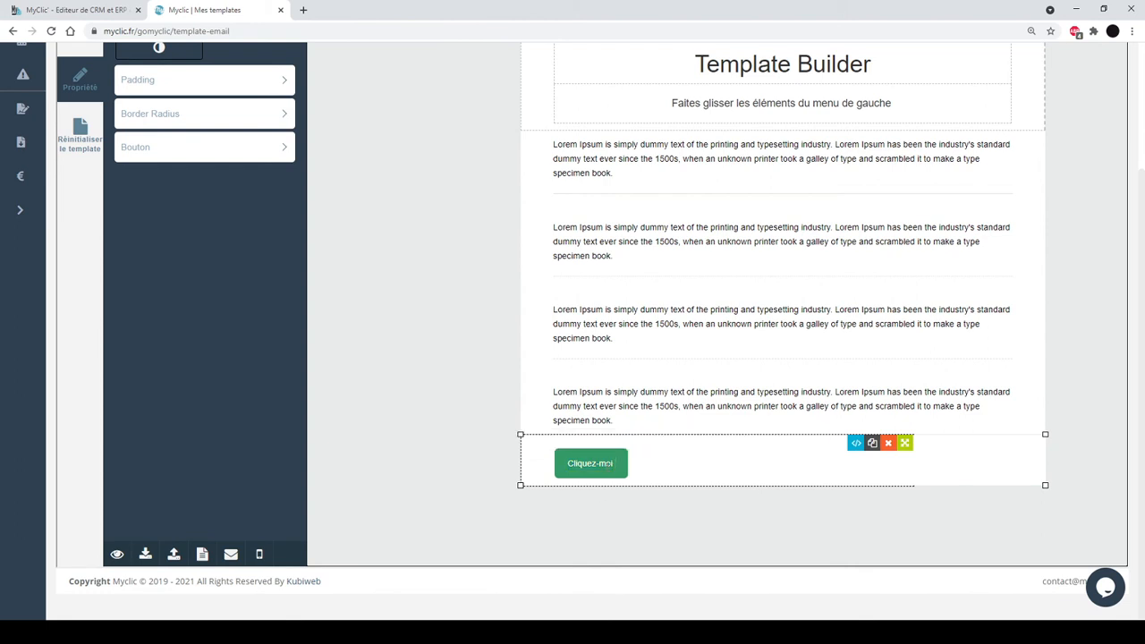
- Set the left padding of the green Cliquez-moi button to 350 so it sits centred in its row
left_click(613, 463)
left_click(223, 88)
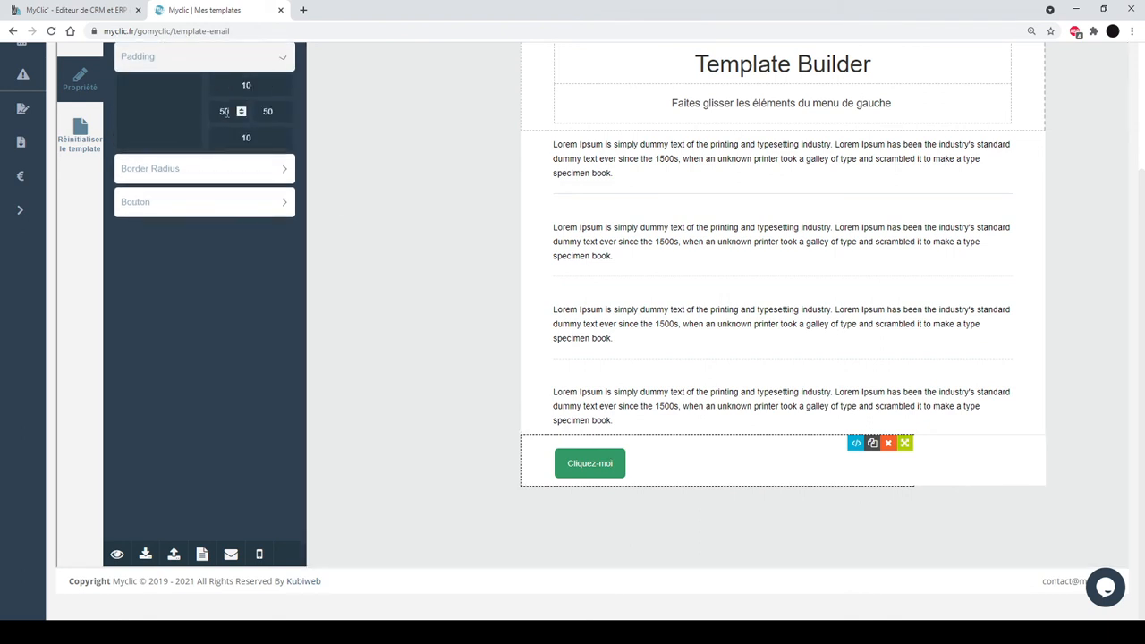
left_click_drag(231, 111, 194, 122)
type("450")
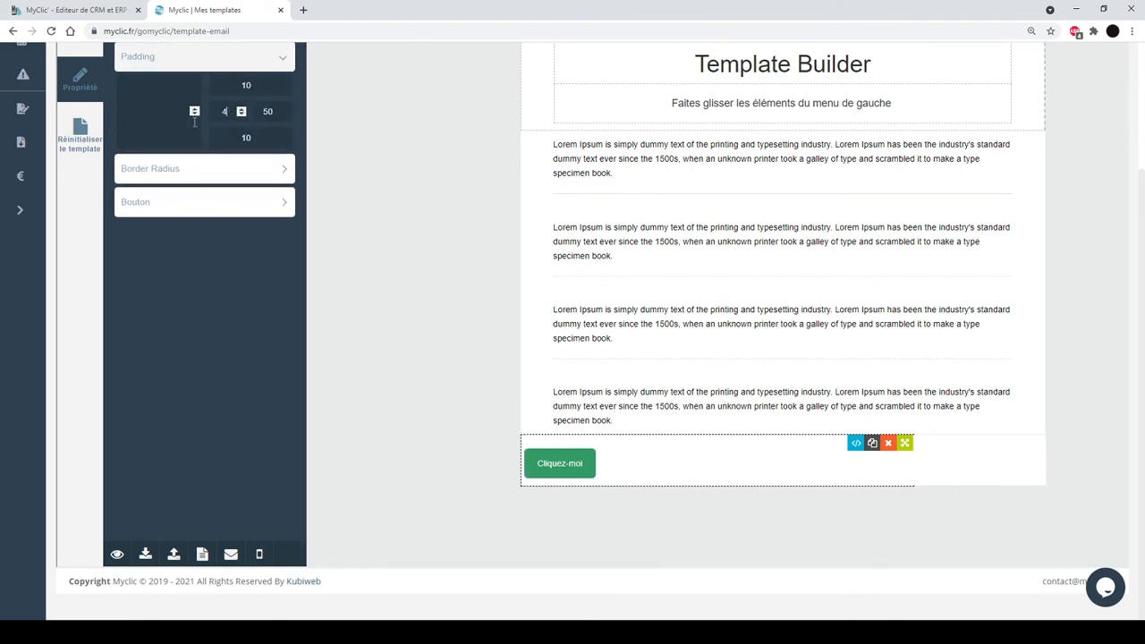
key("BackSpace")
key("BackSpace")
key("BackSpace")
type("350")
left_click(710, 549)
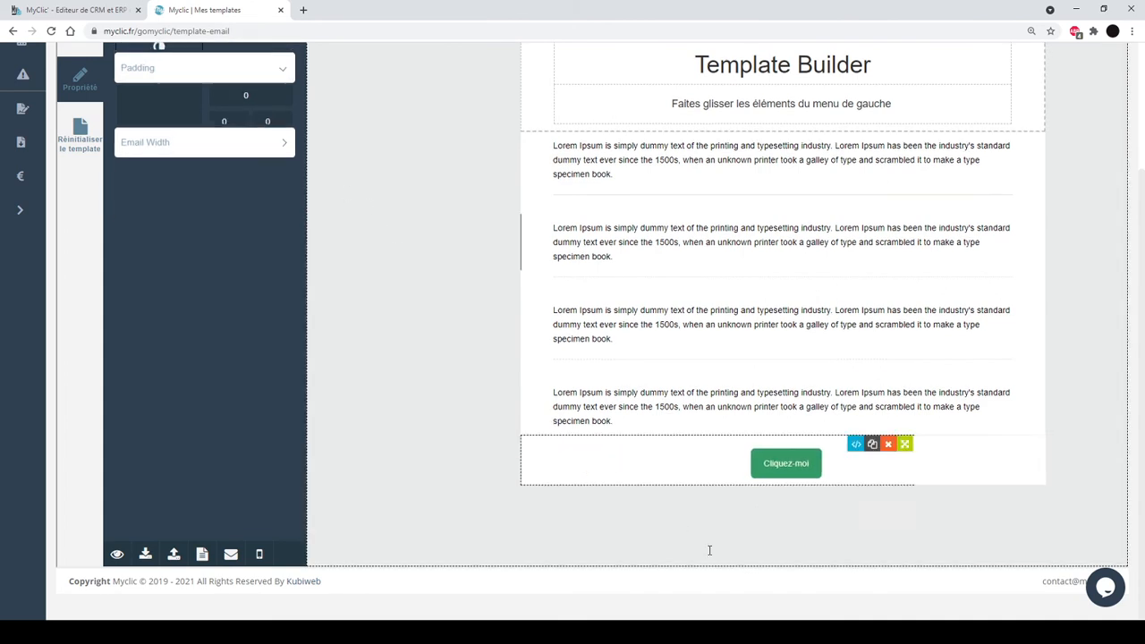
- Add a 3 Boutons block below the Cliquez-moi button and a 2 Boutons block beneath that
left_click(776, 463)
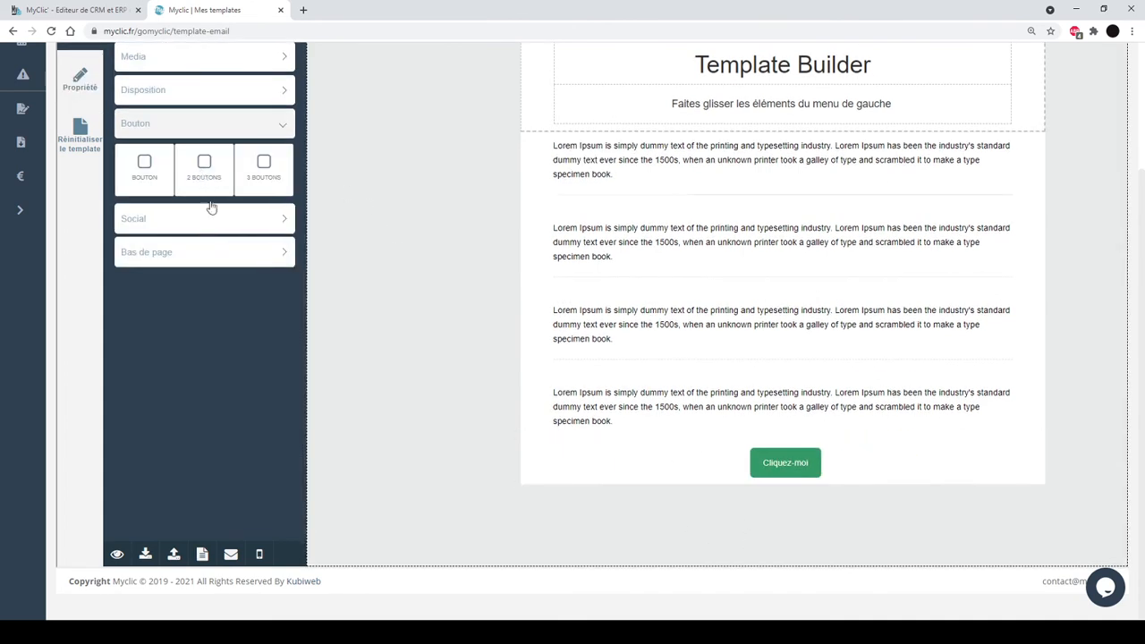
left_click_drag(205, 170, 644, 536)
left_click_drag(263, 170, 764, 508)
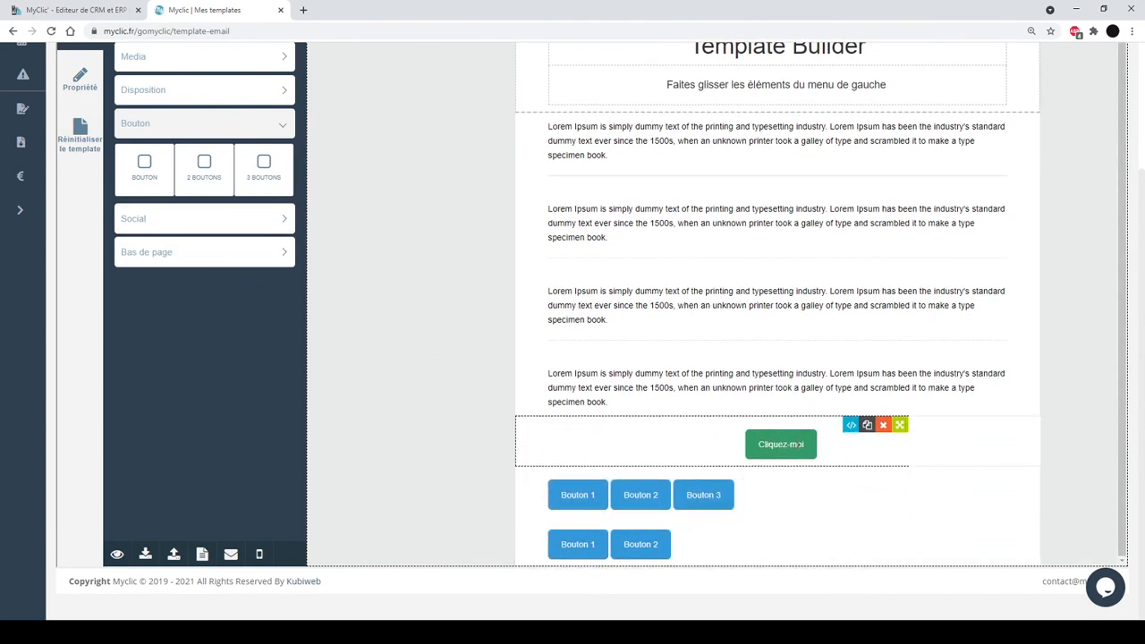
- Place the Liens sociaux 1, 2 and 3 blocks one below the other under the third paragraph
left_click(286, 222)
left_click_drag(145, 203, 552, 376)
left_click_drag(215, 225, 573, 421)
left_click_drag(277, 222, 599, 486)
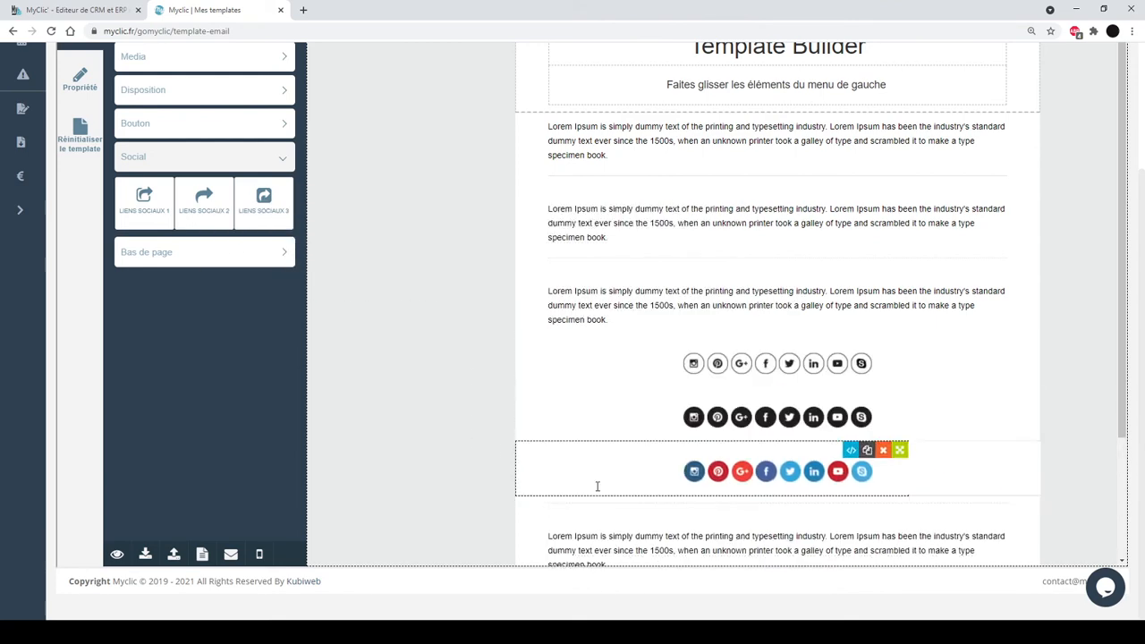
- Hide the Twitter icon in the row of black social links
left_click(618, 432)
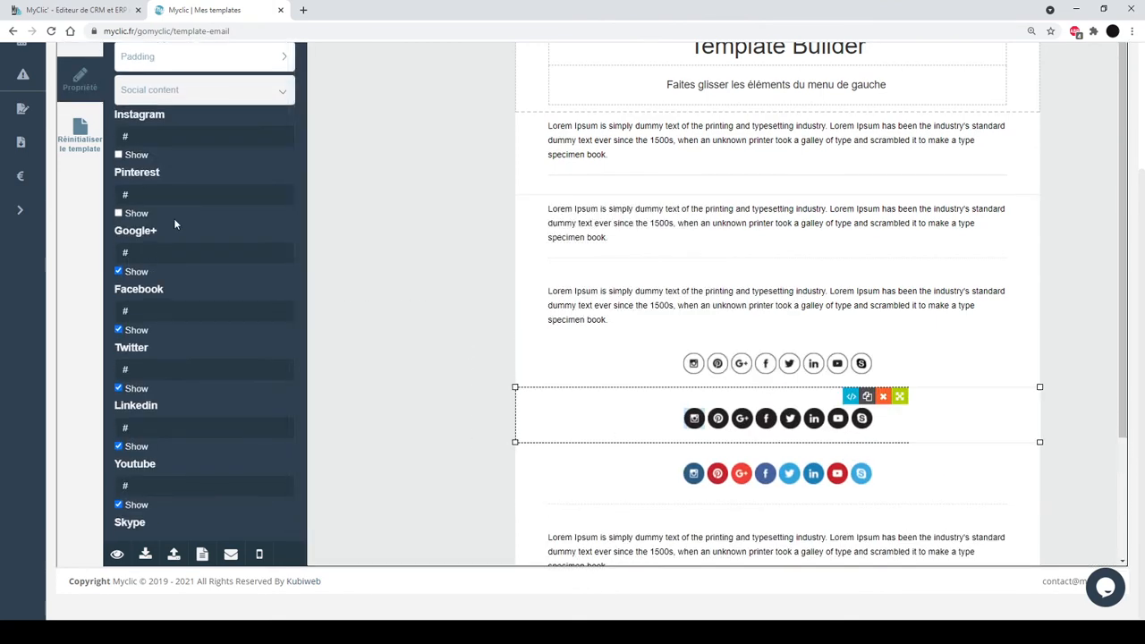
scroll(176, 353, "down", 2)
scroll(176, 347, "up", 1)
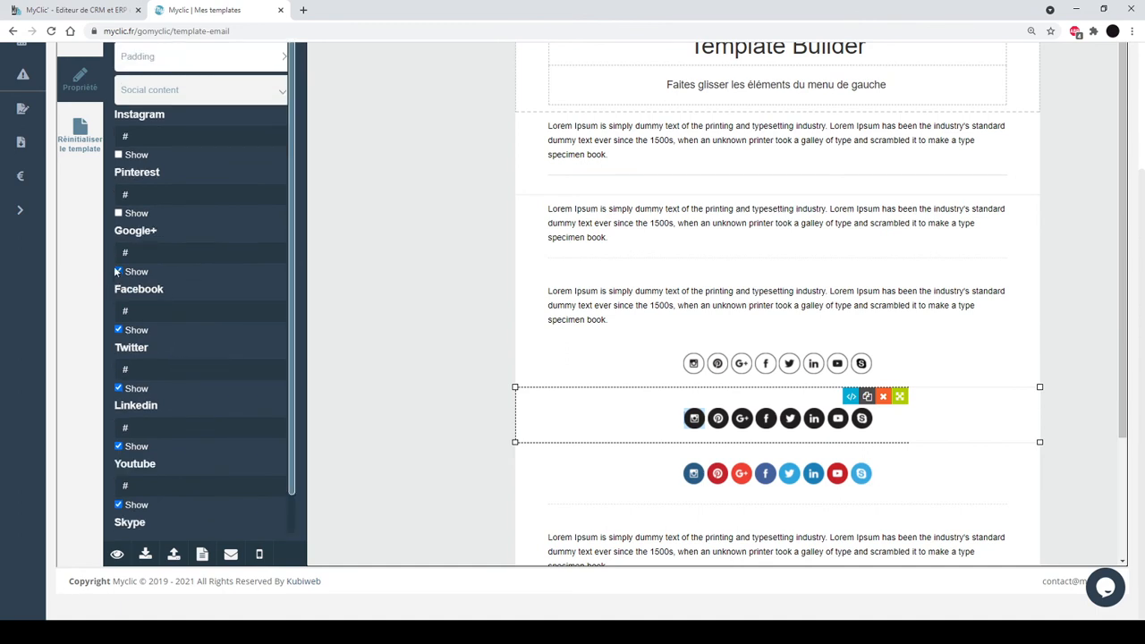
left_click(118, 271)
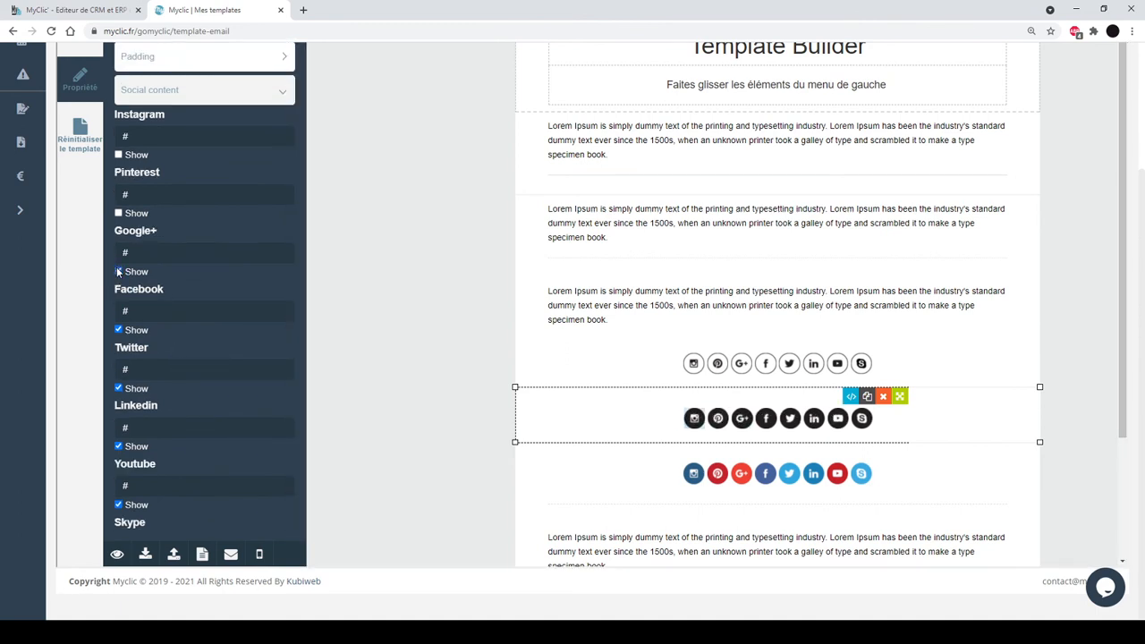
left_click(118, 388)
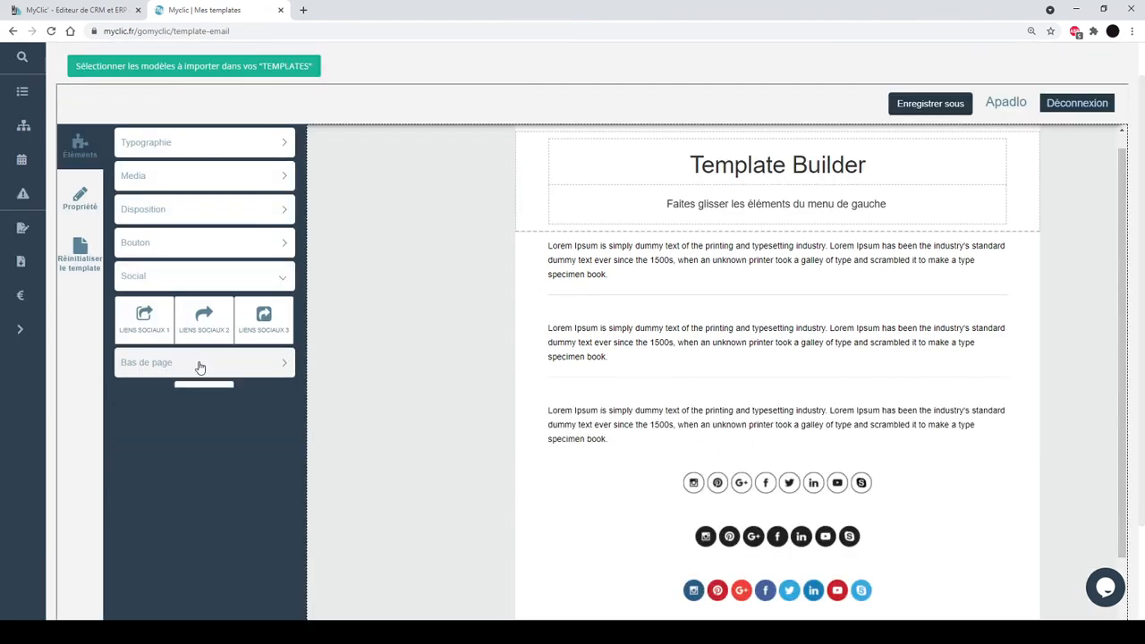
- Add an Adresse block below the coloured social links and an Adresse avec logo block between the black and coloured rows
left_click(199, 367)
scroll(176, 313, "down", 1)
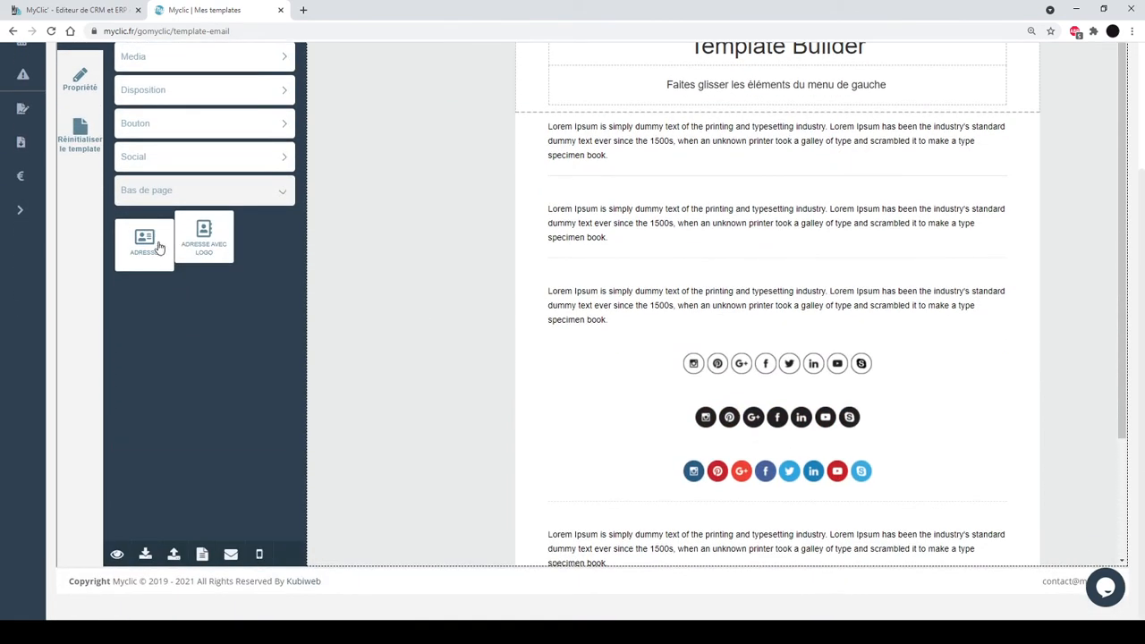
left_click_drag(145, 240, 574, 469)
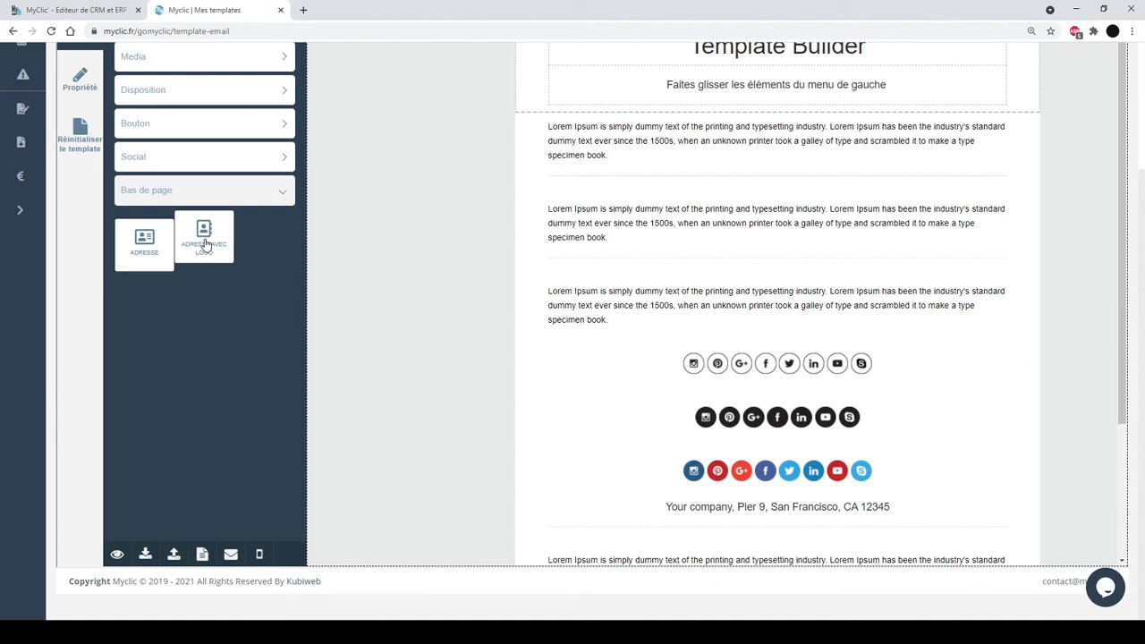
left_click_drag(205, 244, 620, 478)
left_click(624, 466)
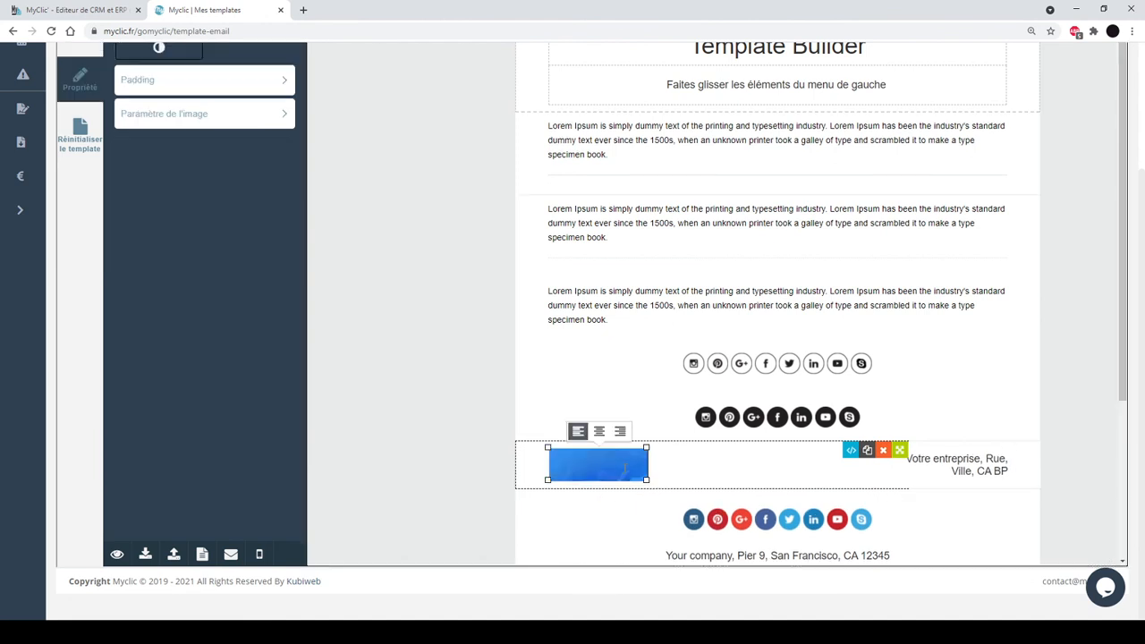
left_click(753, 463)
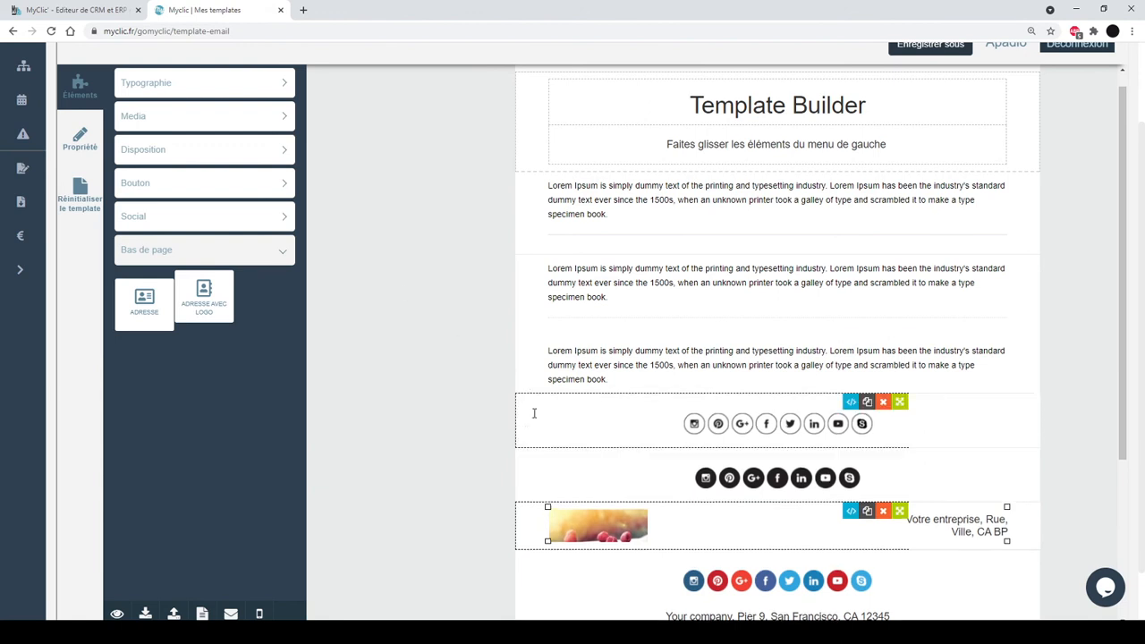
- Try a green background on the second paragraph, and settle on black with the colour code 000000
left_click(535, 296)
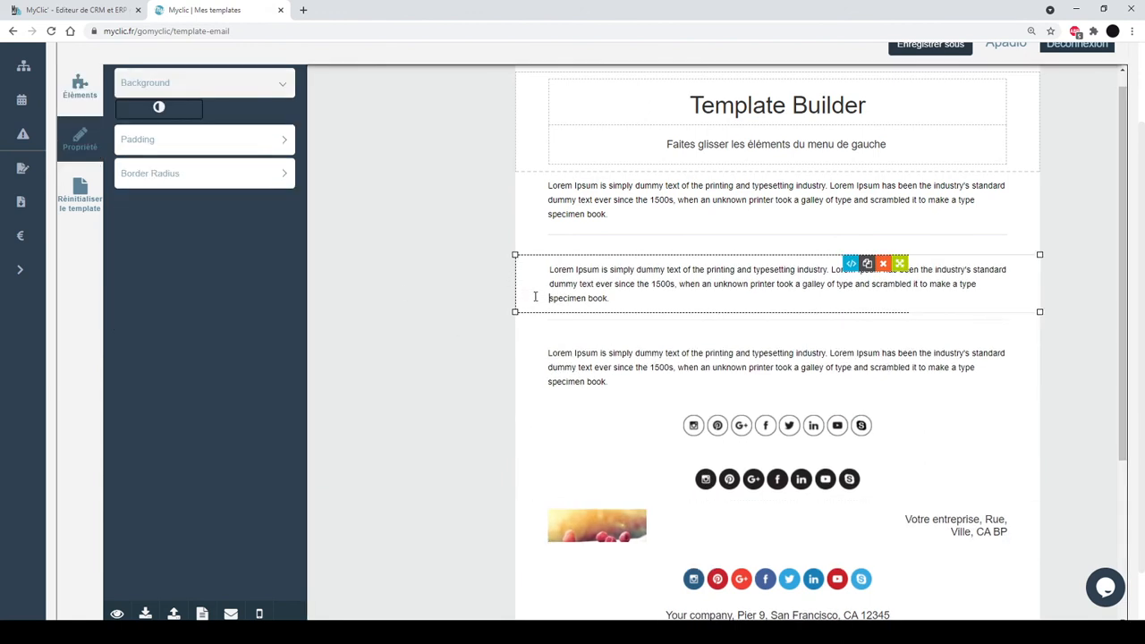
left_click(157, 111)
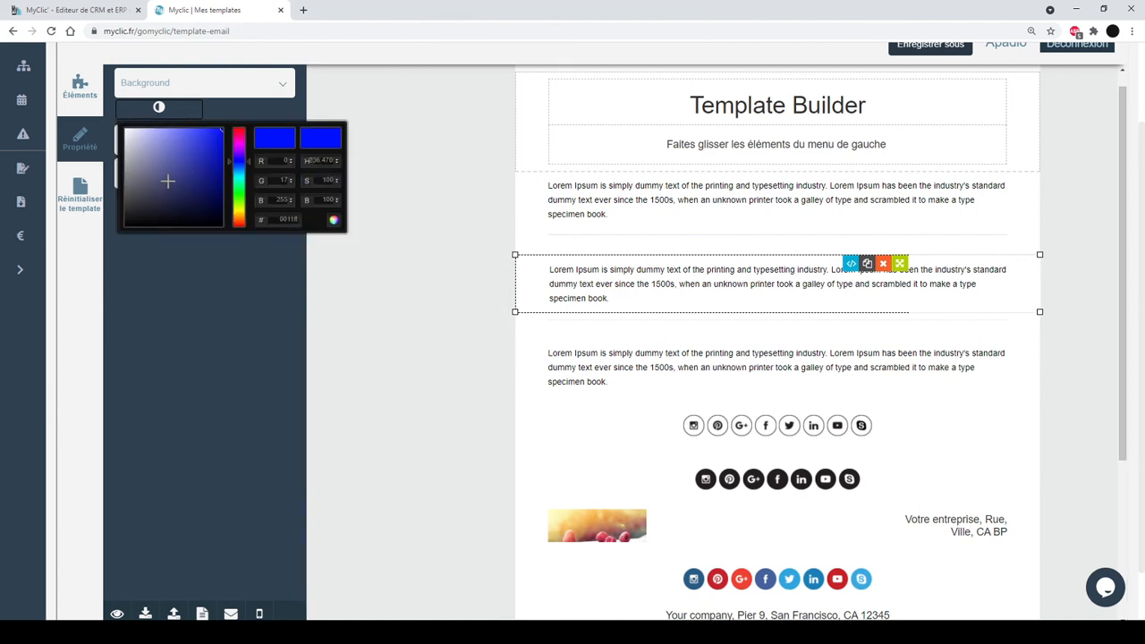
mouse_move(191, 159)
left_mouse_down()
mouse_move(158, 200)
mouse_move(218, 136)
mouse_move(229, 208)
mouse_move(198, 213)
mouse_move(217, 136)
mouse_move(192, 161)
mouse_move(158, 166)
mouse_move(183, 161)
mouse_move(239, 181)
mouse_move(240, 211)
mouse_move(240, 187)
left_mouse_up()
left_click(211, 150)
left_click_drag(211, 150, 202, 159)
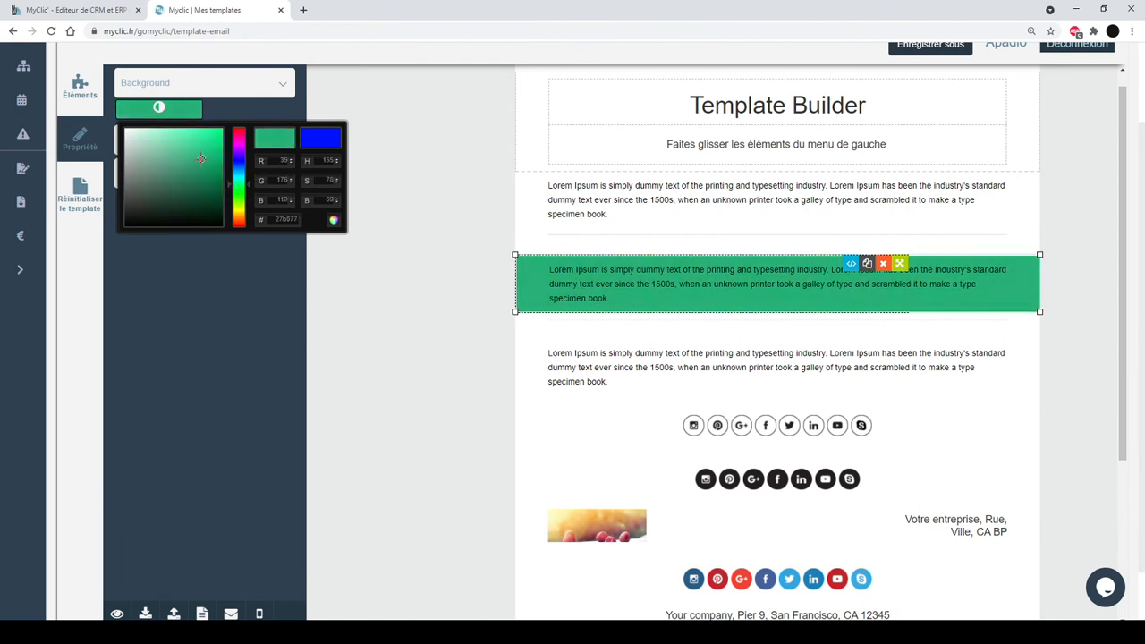
double_click(283, 220)
type("000000")
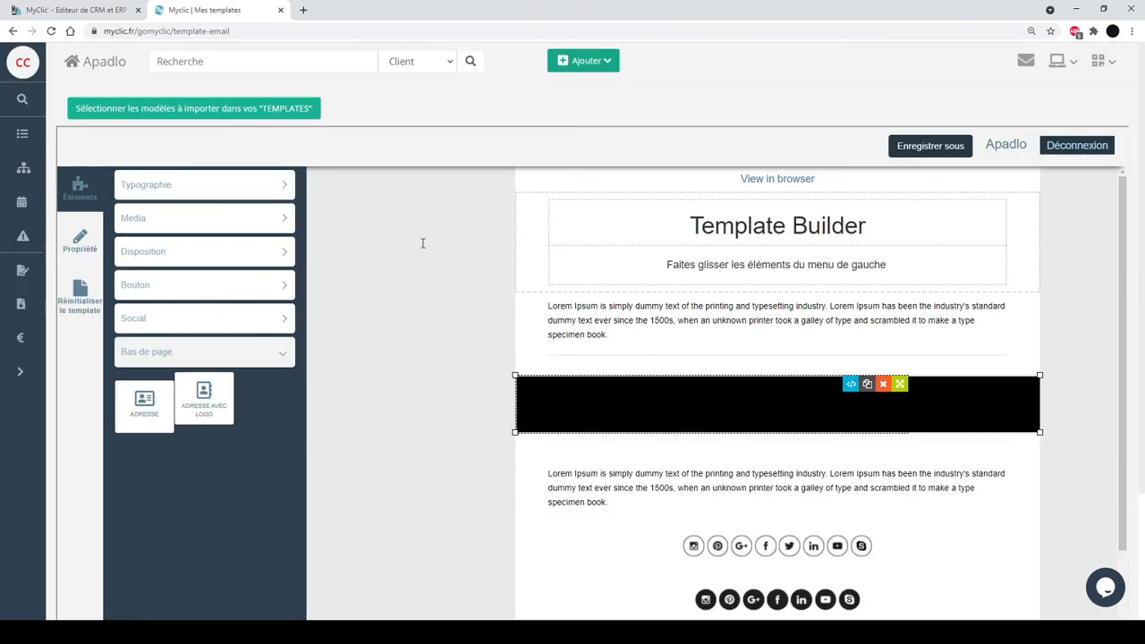
- Load the saved APADLO template and look through its sections down to the presentation of new member companies
scroll(421, 243, "down", 3)
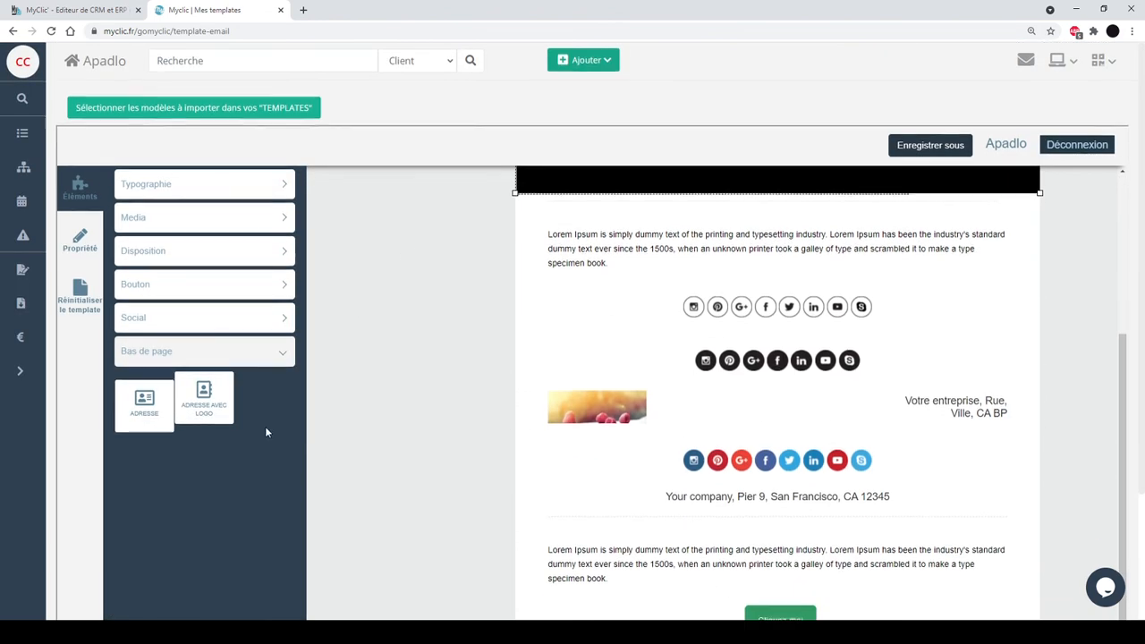
scroll(266, 430, "down", 2)
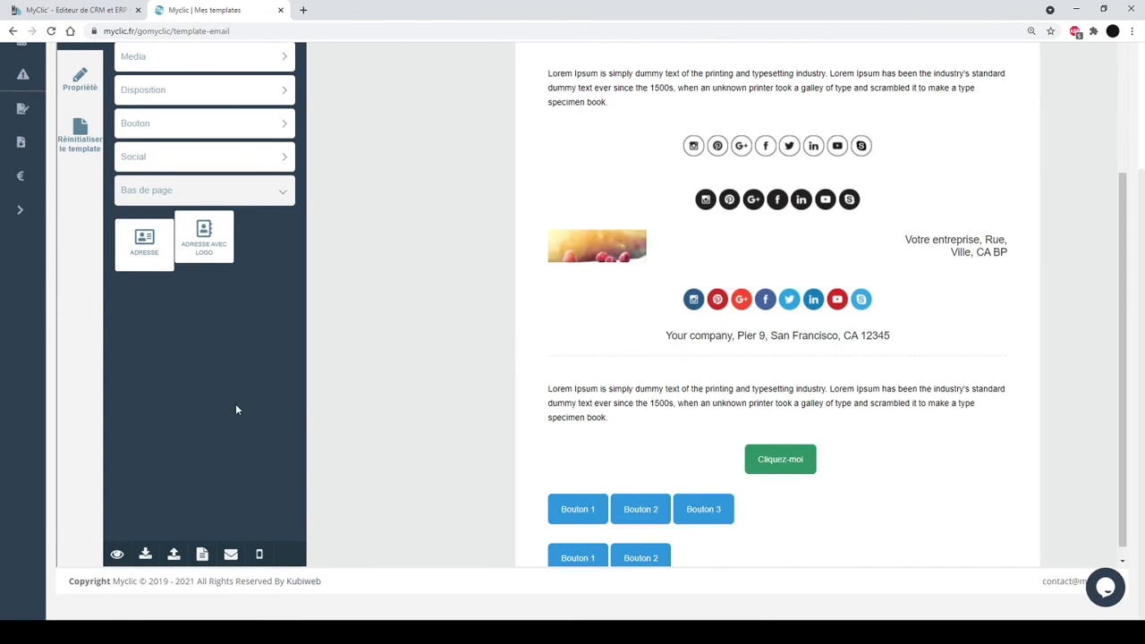
left_click(202, 555)
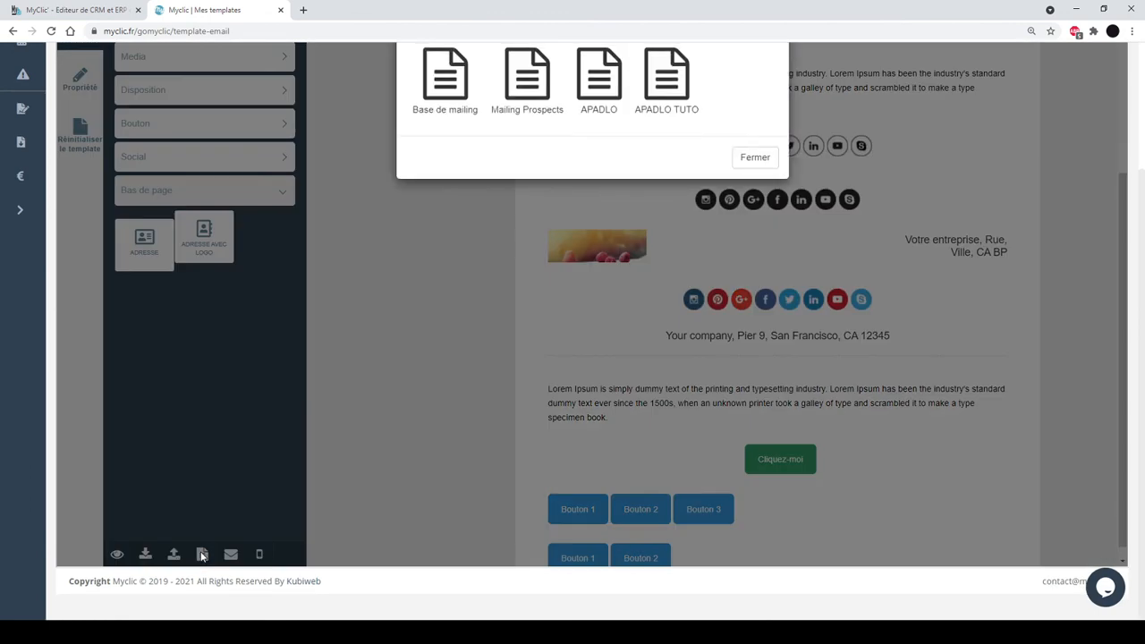
left_click(599, 88)
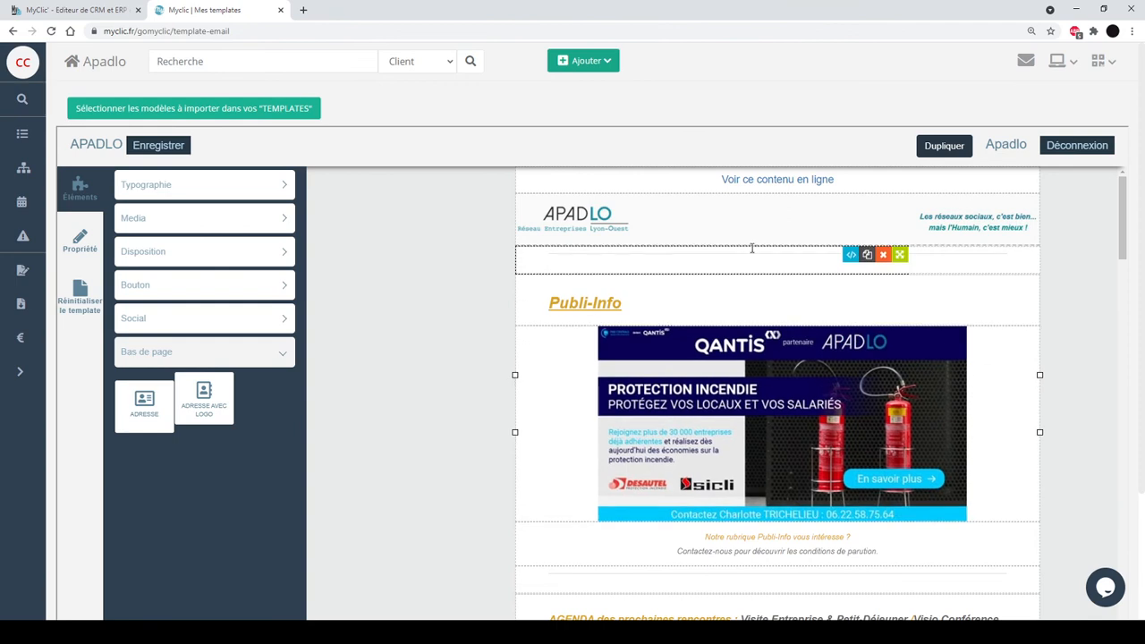
scroll(565, 348, "down", 6)
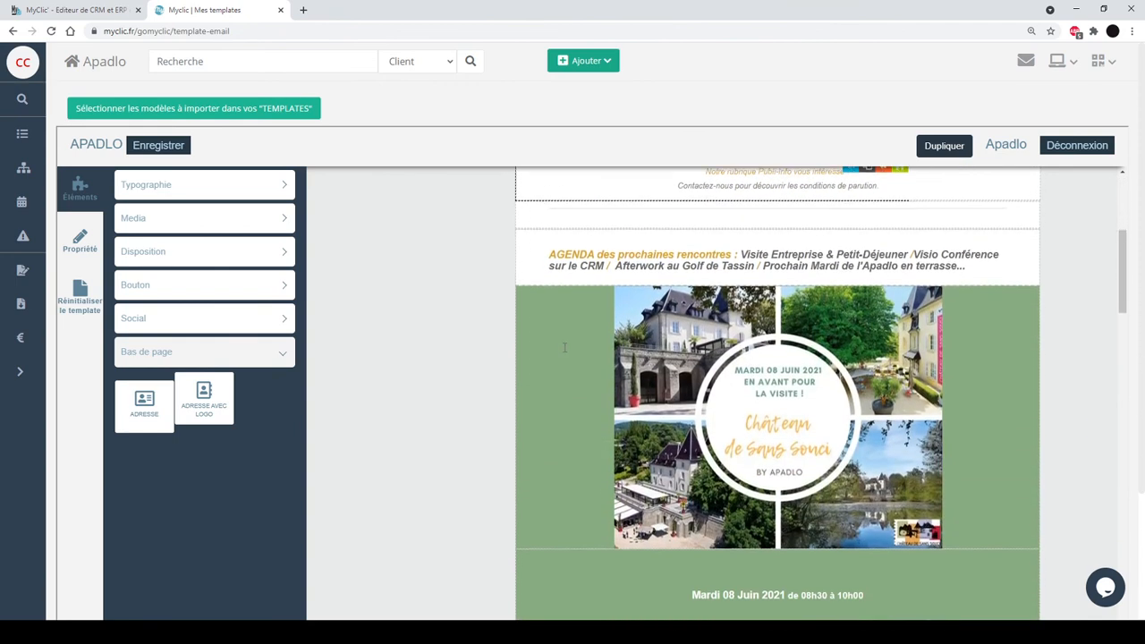
scroll(565, 348, "down", 6)
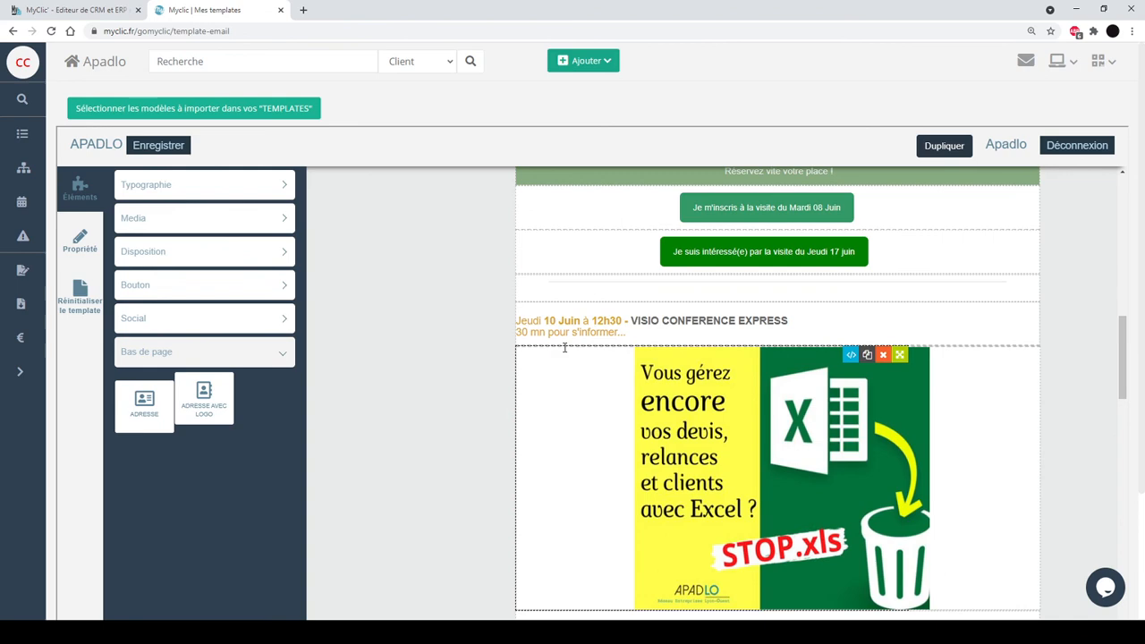
scroll(564, 347, "down", 6)
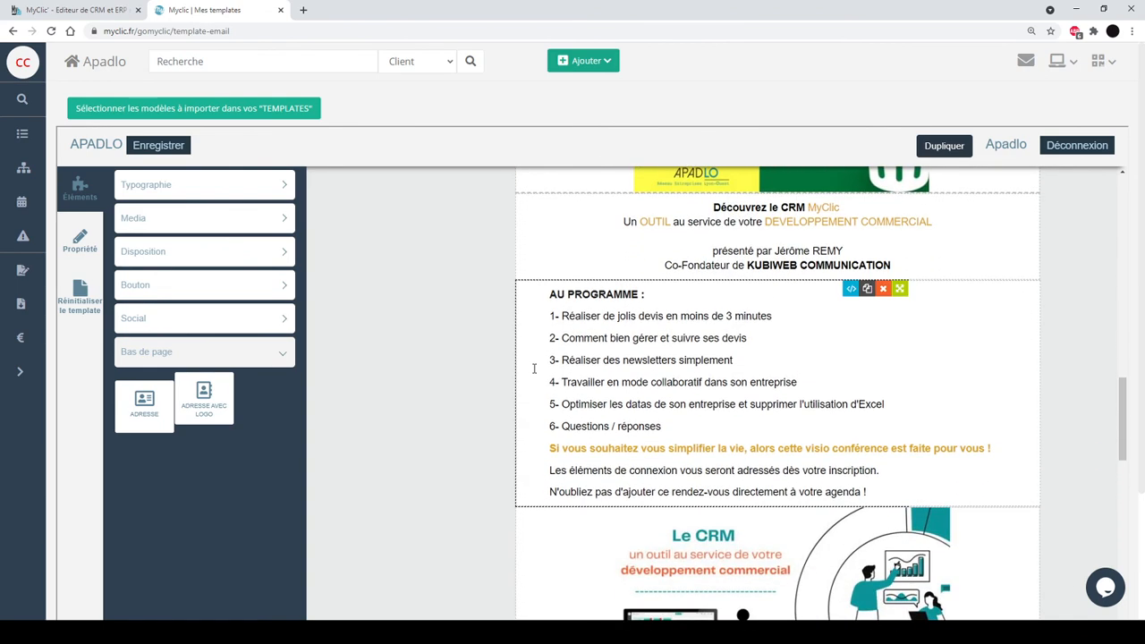
scroll(534, 368, "down", 8)
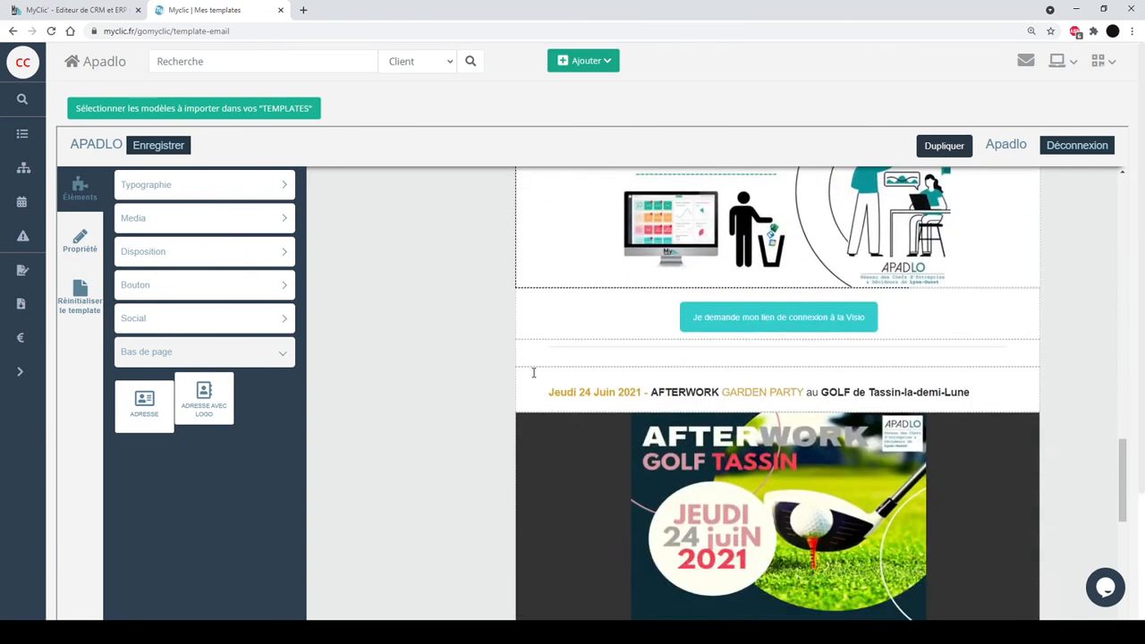
scroll(533, 373, "down", 5)
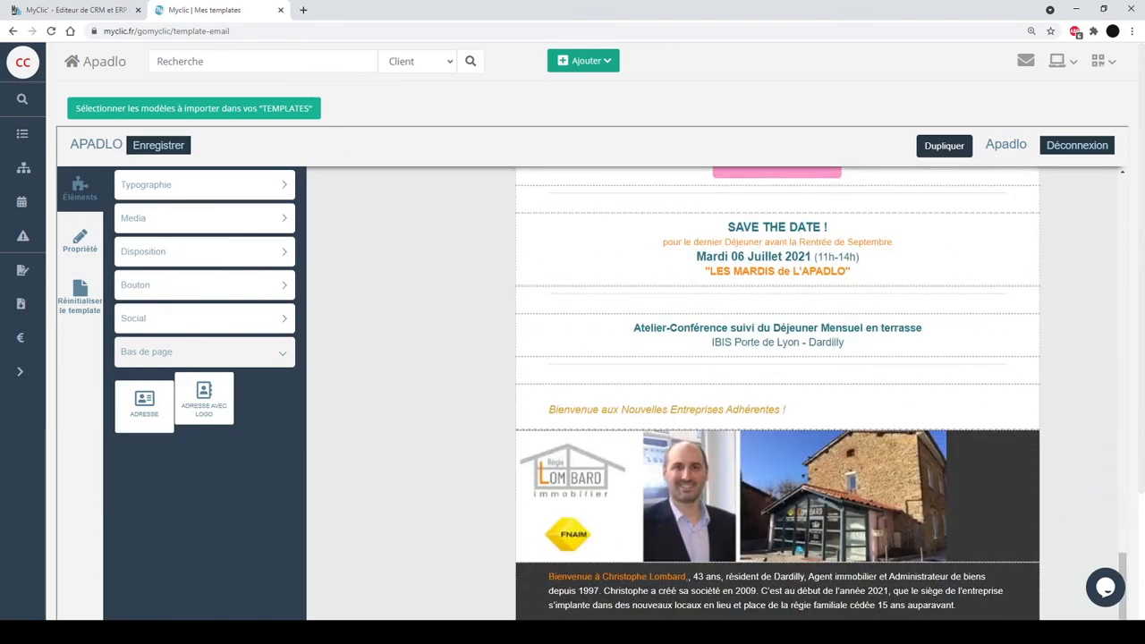